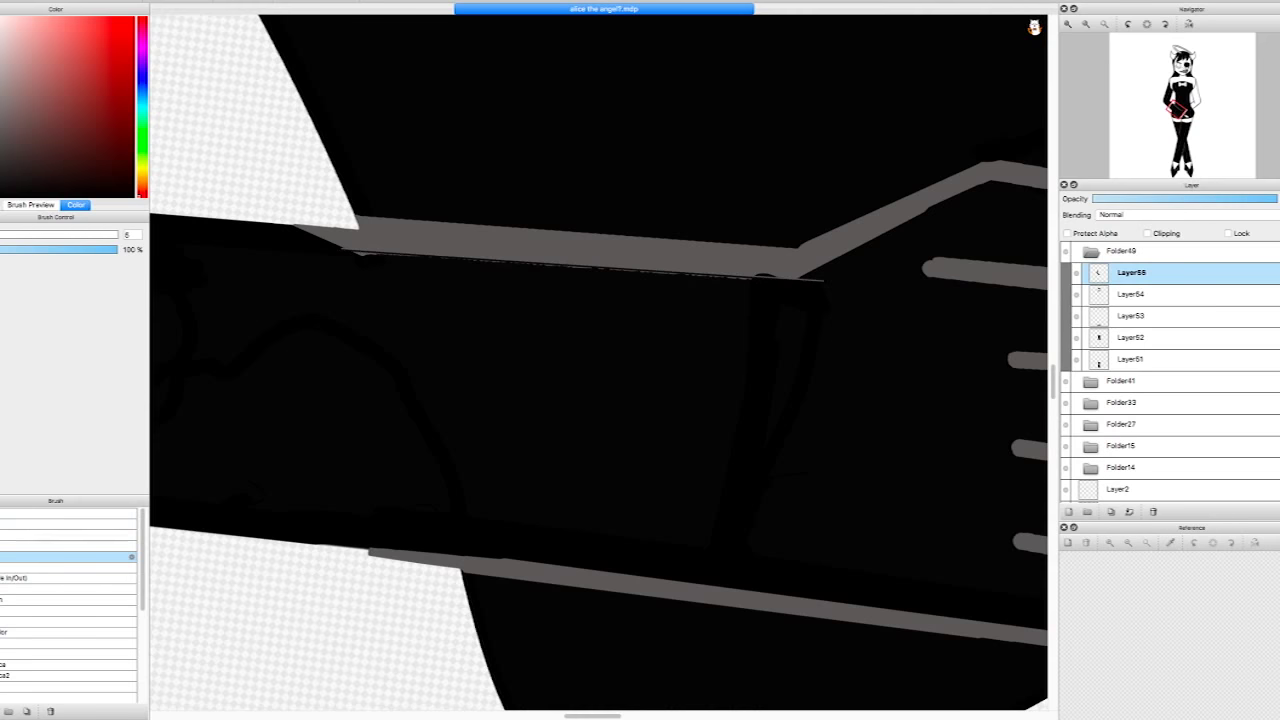
Thin the grey outline along the front forearm's upper edge, the thumb and the knuckle corner with straight strokes
{"action": "mouse_move", "coordinate": [340, 250]}
{"action": "left_mouse_down"}
{"action": "mouse_move", "coordinate": [428, 268]}
{"action": "mouse_move", "coordinate": [720, 271]}
{"action": "mouse_move", "coordinate": [340, 254]}
{"action": "left_mouse_up"}
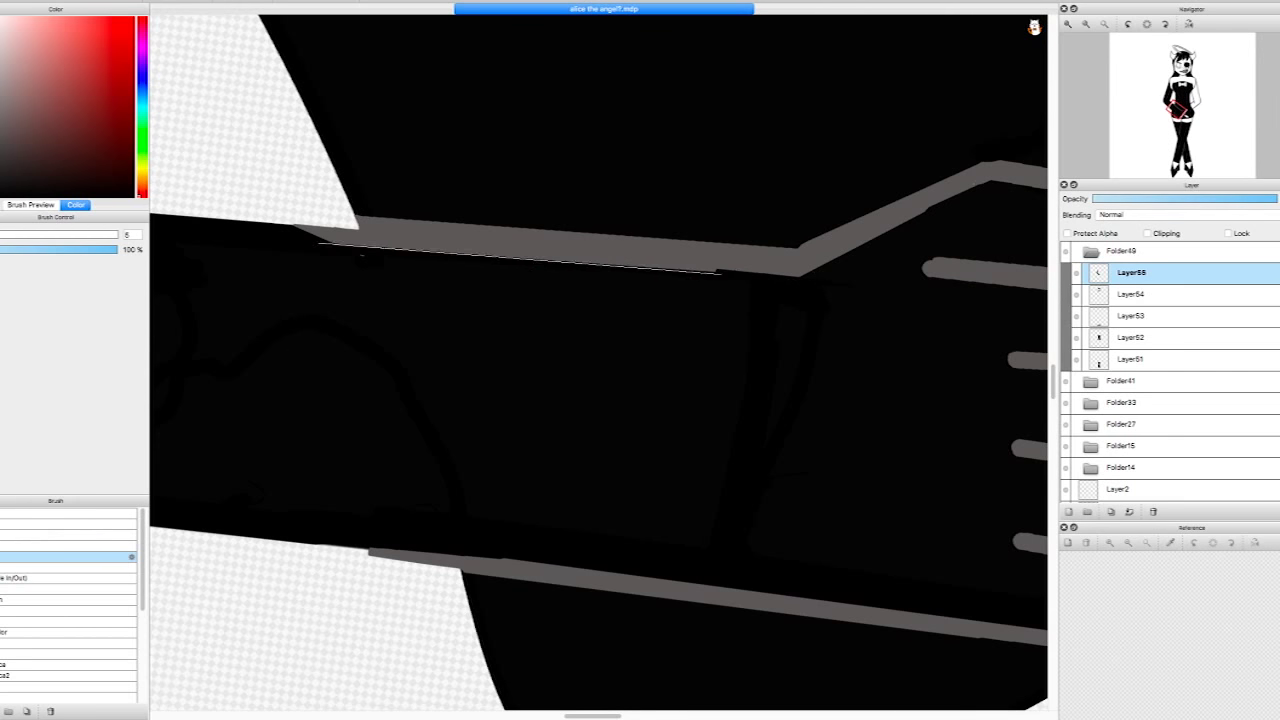
{"action": "mouse_move", "coordinate": [950, 232]}
{"action": "left_mouse_down"}
{"action": "mouse_move", "coordinate": [950, 522]}
{"action": "mouse_move", "coordinate": [565, 274]}
{"action": "left_mouse_up"}
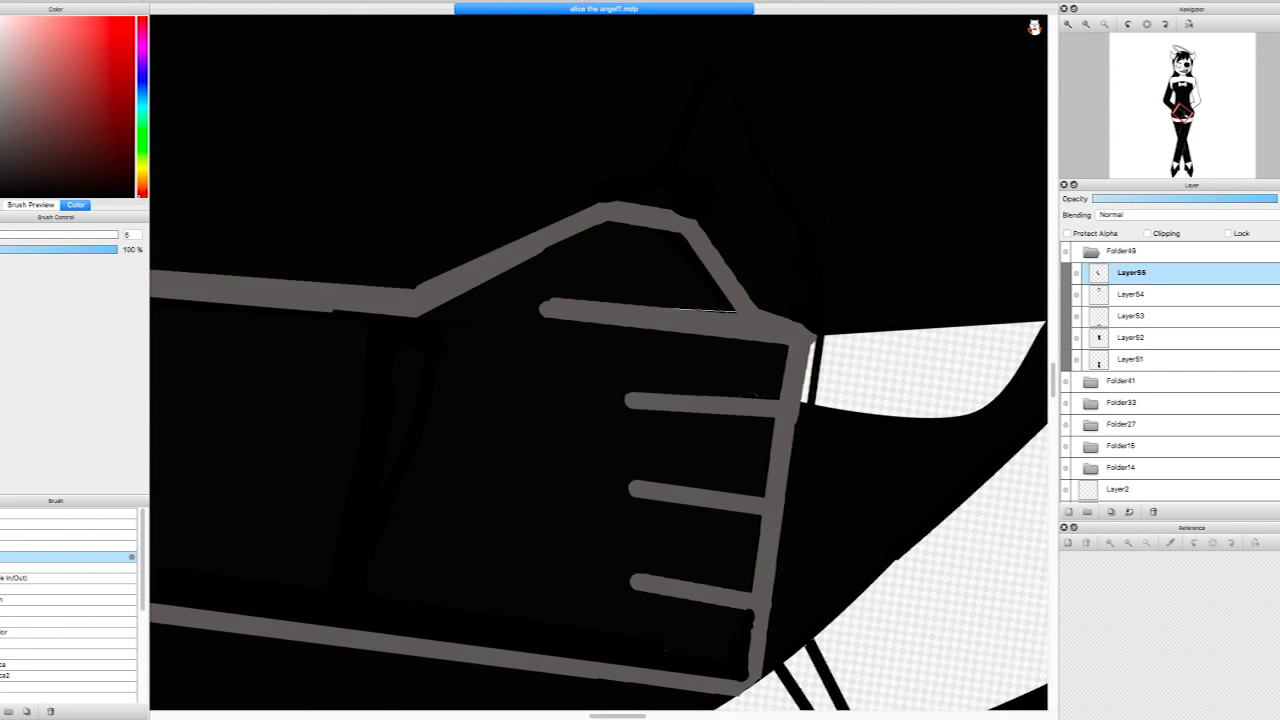
{"action": "mouse_move", "coordinate": [605, 206]}
{"action": "left_mouse_down"}
{"action": "mouse_move", "coordinate": [686, 214]}
{"action": "mouse_move", "coordinate": [753, 293]}
{"action": "mouse_move", "coordinate": [680, 223]}
{"action": "left_mouse_up"}
{"action": "left_click_drag", "start_coordinate": [752, 310], "coordinate": [815, 336]}
{"action": "left_click_drag", "start_coordinate": [684, 222], "coordinate": [754, 301]}
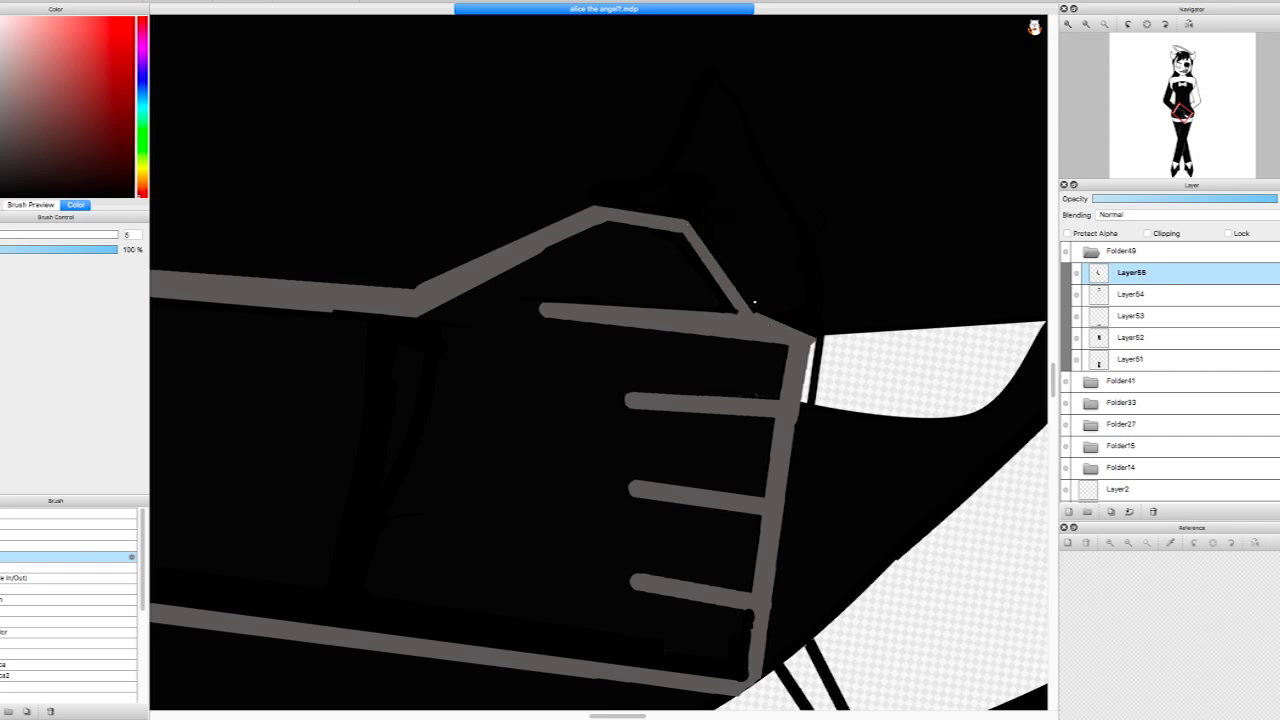
{"action": "mouse_move", "coordinate": [788, 342]}
{"action": "left_mouse_down"}
{"action": "mouse_move", "coordinate": [542, 307]}
{"action": "mouse_move", "coordinate": [760, 338]}
{"action": "left_mouse_up"}
Taper the uppermost grey finger line of the front hand to a point using a fine brush
{"action": "left_click", "coordinate": [60, 536]}
{"action": "left_click", "coordinate": [60, 513]}
{"action": "mouse_move", "coordinate": [540, 308]}
{"action": "left_mouse_down"}
{"action": "mouse_move", "coordinate": [706, 326]}
{"action": "mouse_move", "coordinate": [677, 327]}
{"action": "left_mouse_up"}
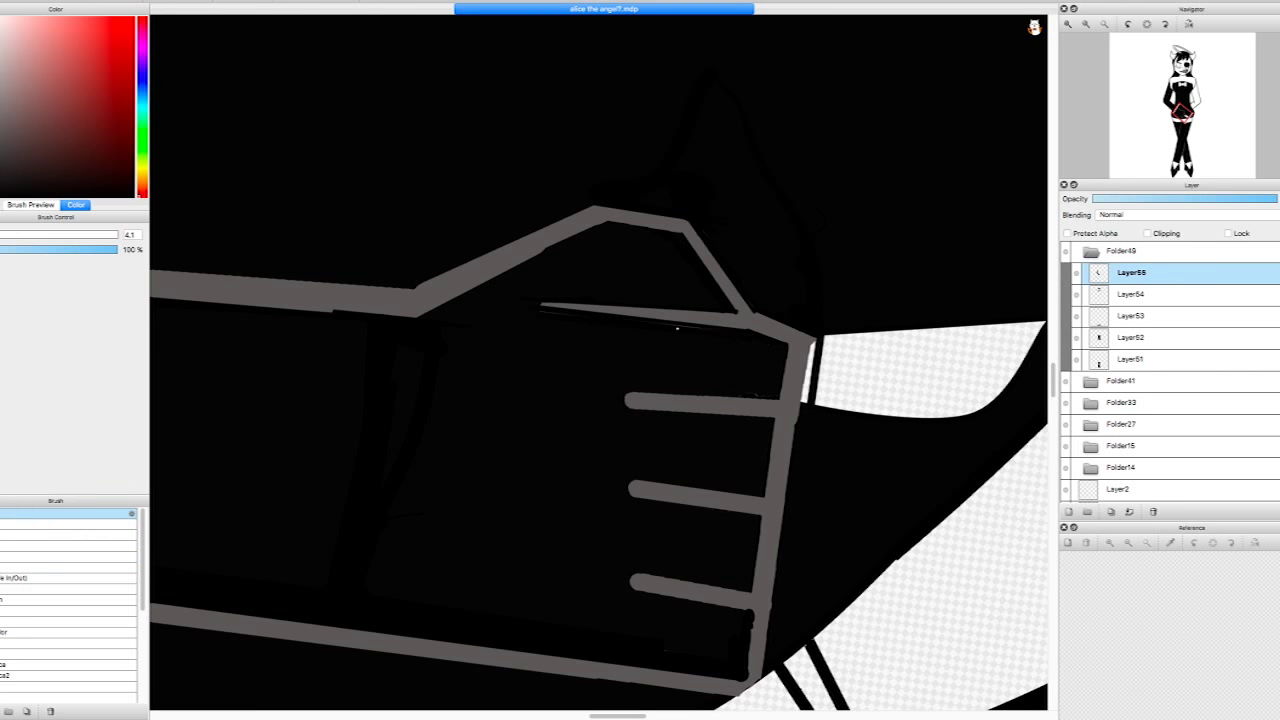
{"action": "scroll", "coordinate": [536, 428], "scroll_direction": "up", "scroll_amount": 2}
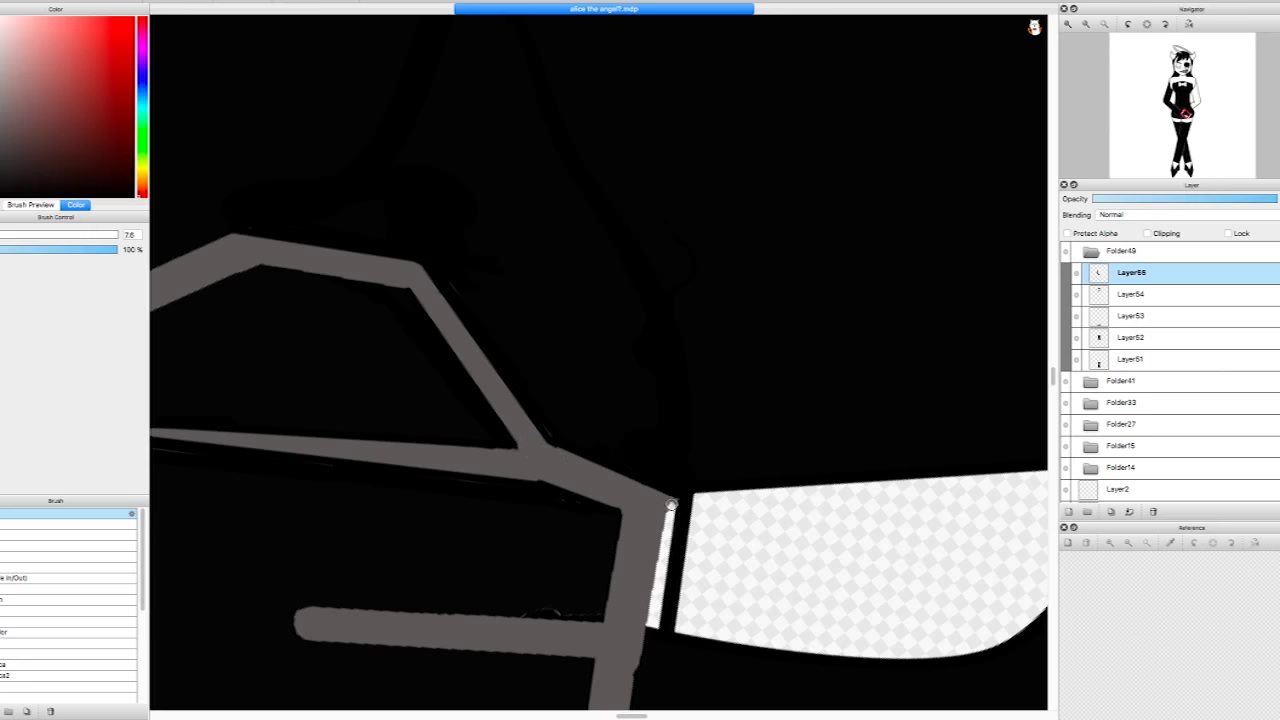
Taper the three remaining grey finger lines of the front hand to narrow points with a size 4.1 brush
{"action": "scroll", "coordinate": [700, 360], "scroll_direction": "down", "scroll_amount": 5}
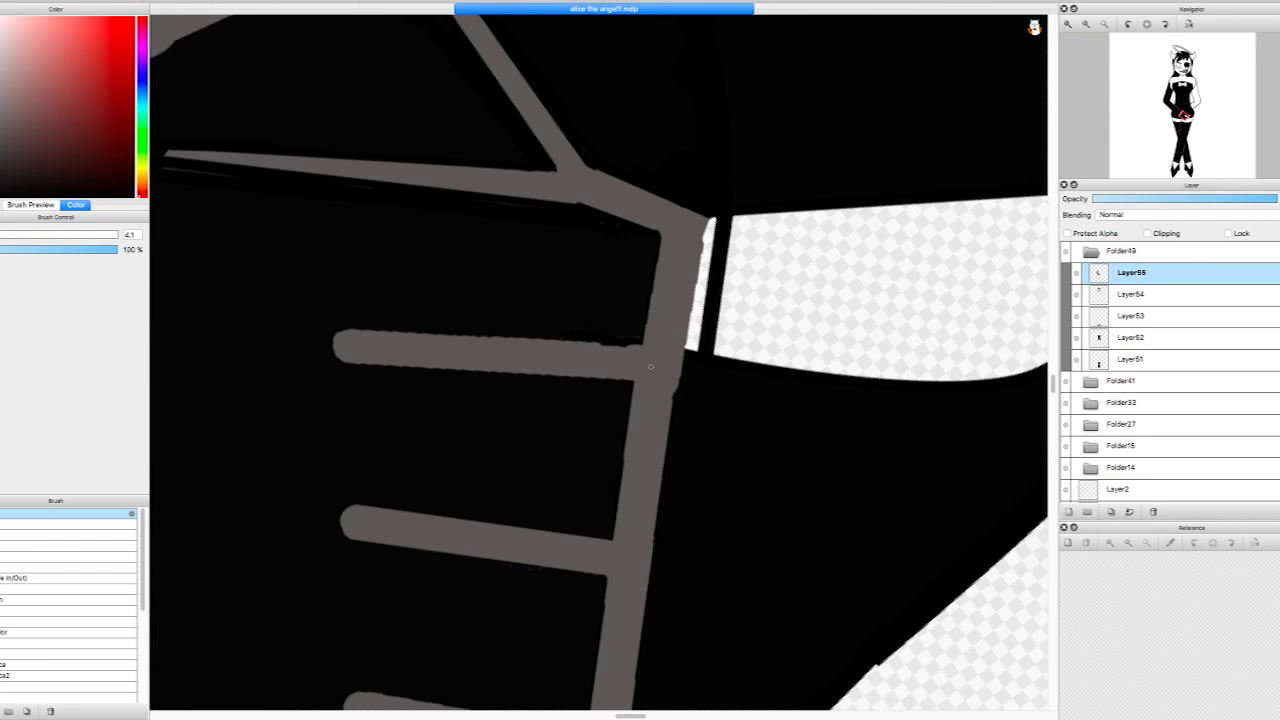
{"action": "left_click_drag", "start_coordinate": [335, 330], "coordinate": [642, 346]}
{"action": "left_click_drag", "start_coordinate": [320, 360], "coordinate": [635, 380]}
{"action": "left_click_drag", "start_coordinate": [335, 335], "coordinate": [630, 345]}
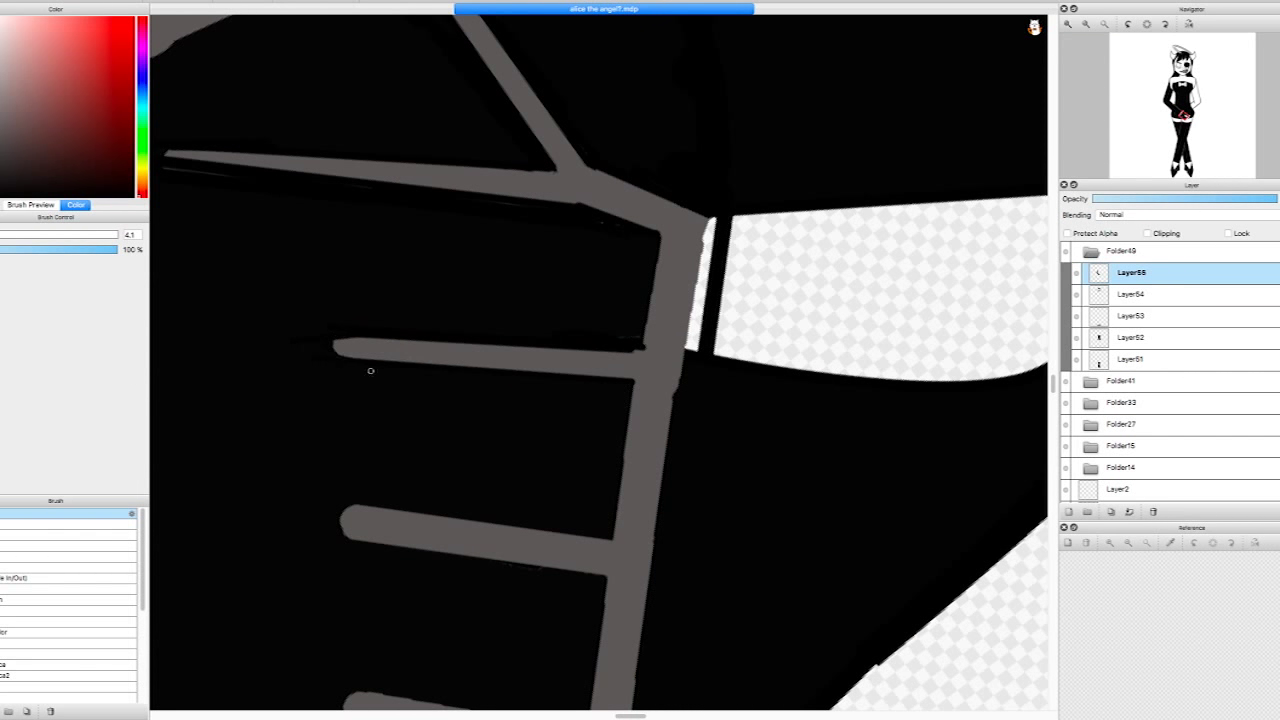
{"action": "left_click_drag", "start_coordinate": [369, 366], "coordinate": [714, 276]}
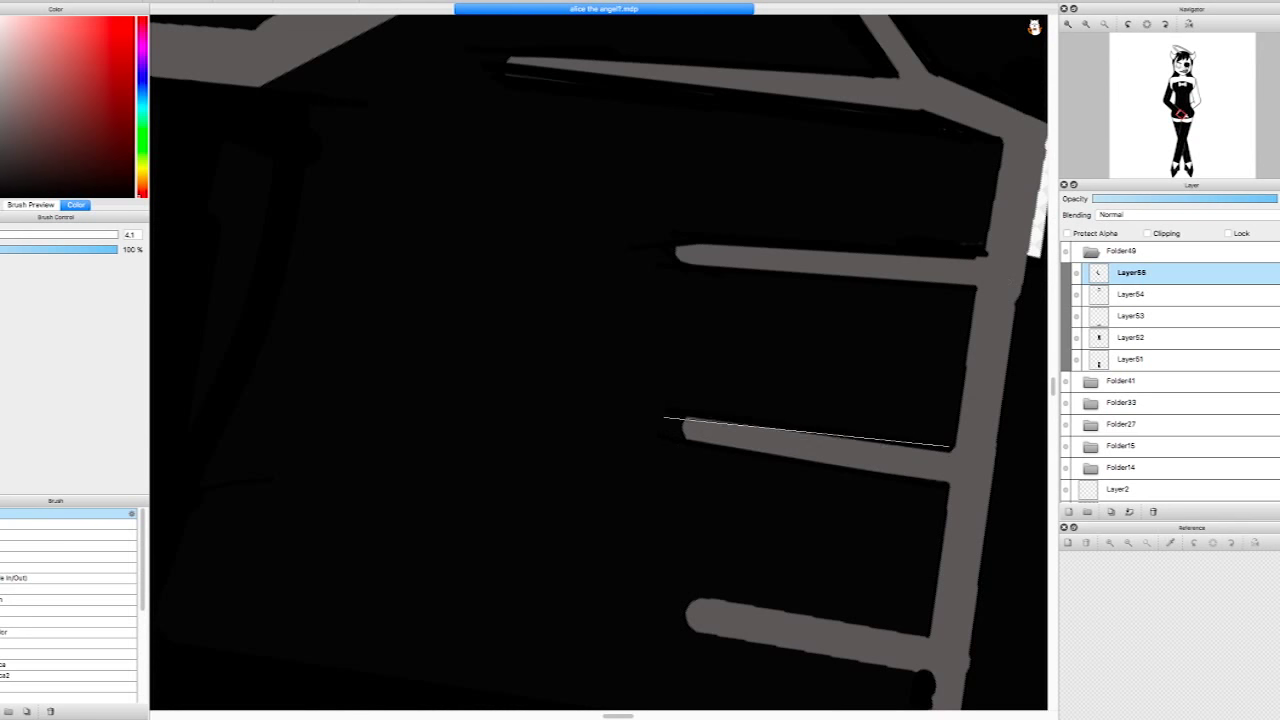
{"action": "scroll", "coordinate": [600, 360], "scroll_direction": "up", "scroll_amount": 3}
{"action": "scroll", "coordinate": [514, 191], "scroll_direction": "down", "scroll_amount": 3}
{"action": "mouse_move", "coordinate": [736, 548]}
{"action": "left_mouse_down"}
{"action": "mouse_move", "coordinate": [557, 523]}
{"action": "mouse_move", "coordinate": [726, 617]}
{"action": "mouse_move", "coordinate": [514, 543]}
{"action": "mouse_move", "coordinate": [673, 586]}
{"action": "left_mouse_up"}
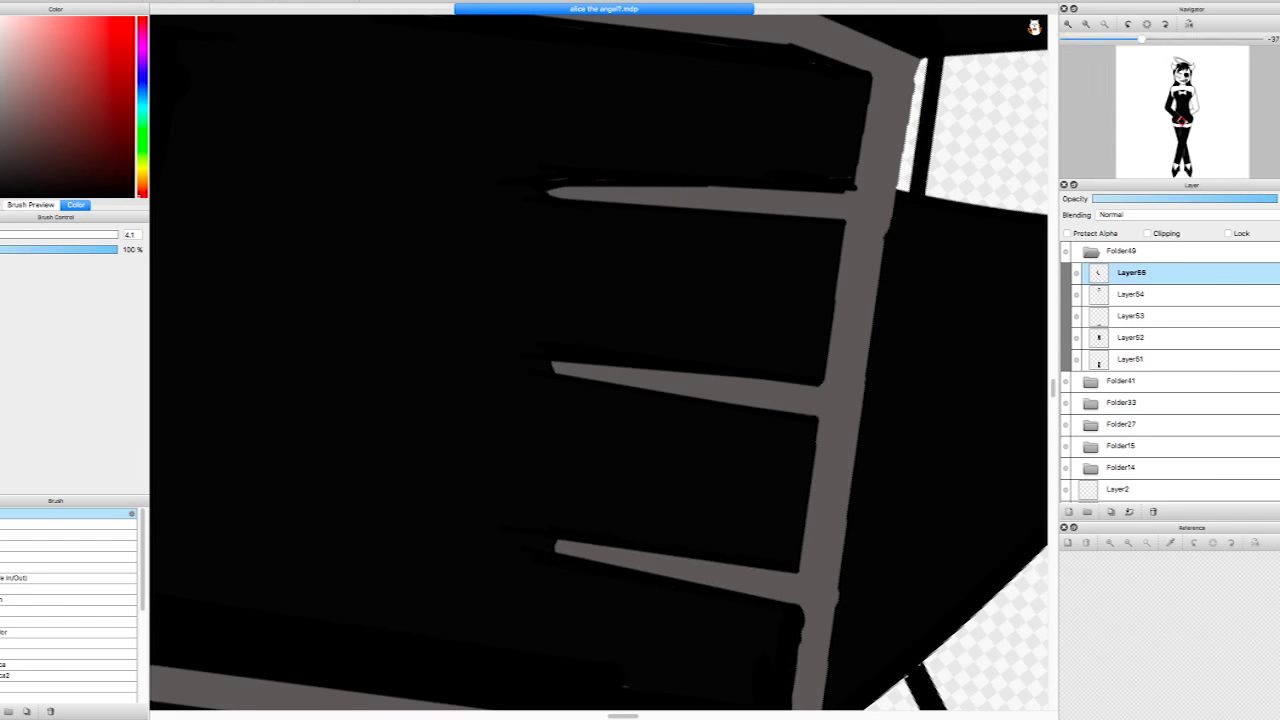
{"action": "scroll", "coordinate": [798, 452], "scroll_direction": "down", "scroll_amount": 2}
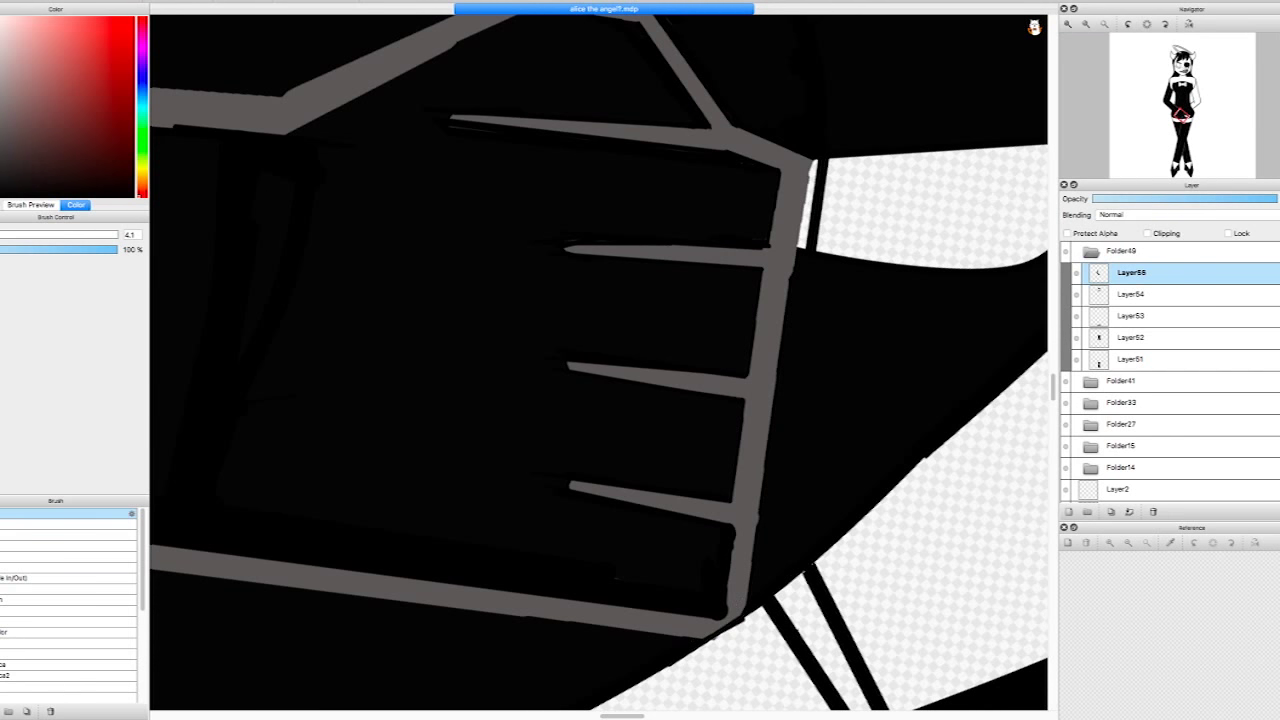
Trim the underside of the grey outline from the thumb base back along the forearm into an even, thinner line
{"action": "scroll", "coordinate": [730, 530], "scroll_direction": "up", "scroll_amount": 3}
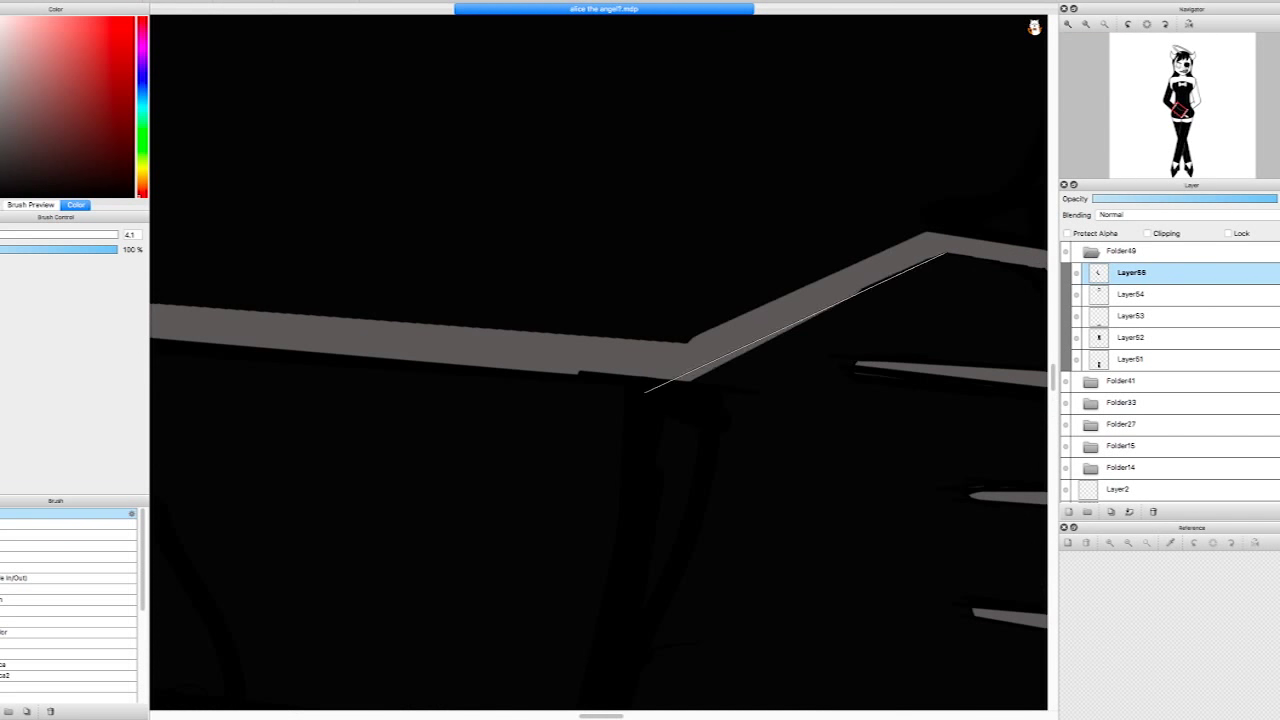
{"action": "key", "text": "e"}
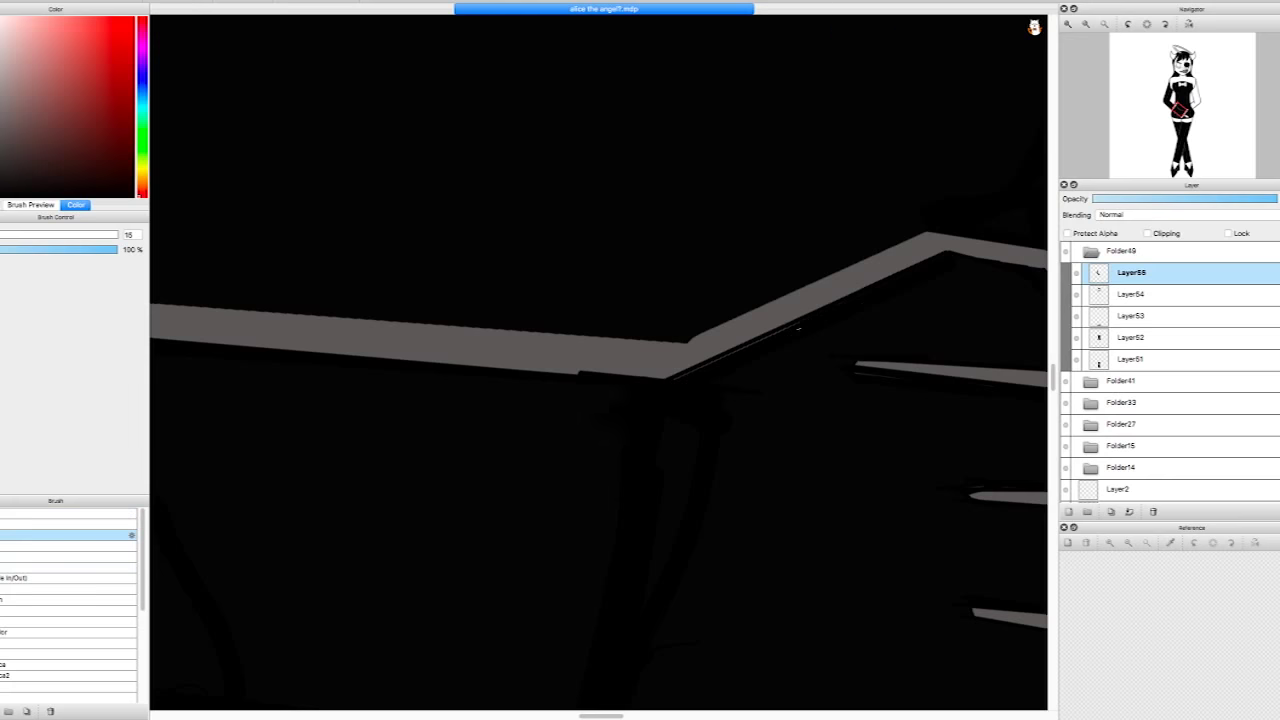
{"action": "scroll", "coordinate": [600, 360], "scroll_direction": "down", "scroll_amount": 2}
{"action": "scroll", "coordinate": [323, 357], "scroll_direction": "up", "scroll_amount": 5}
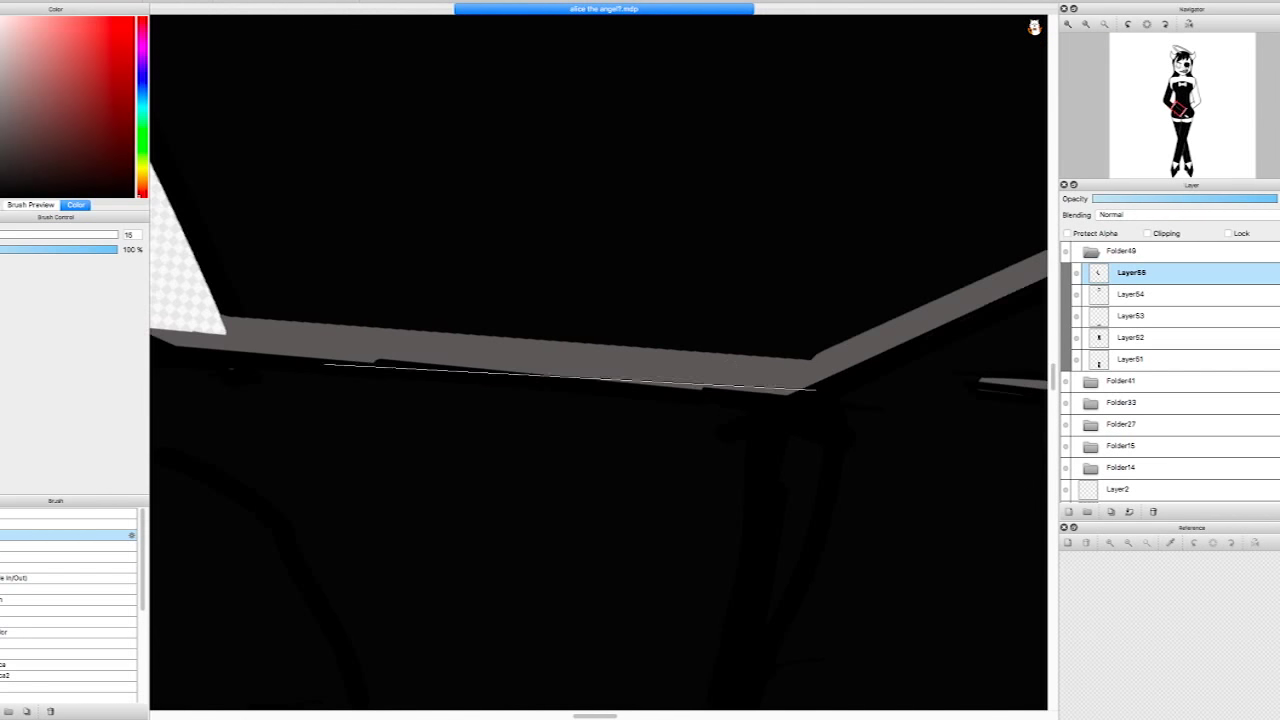
{"action": "scroll", "coordinate": [323, 357], "scroll_direction": "up", "scroll_amount": 5}
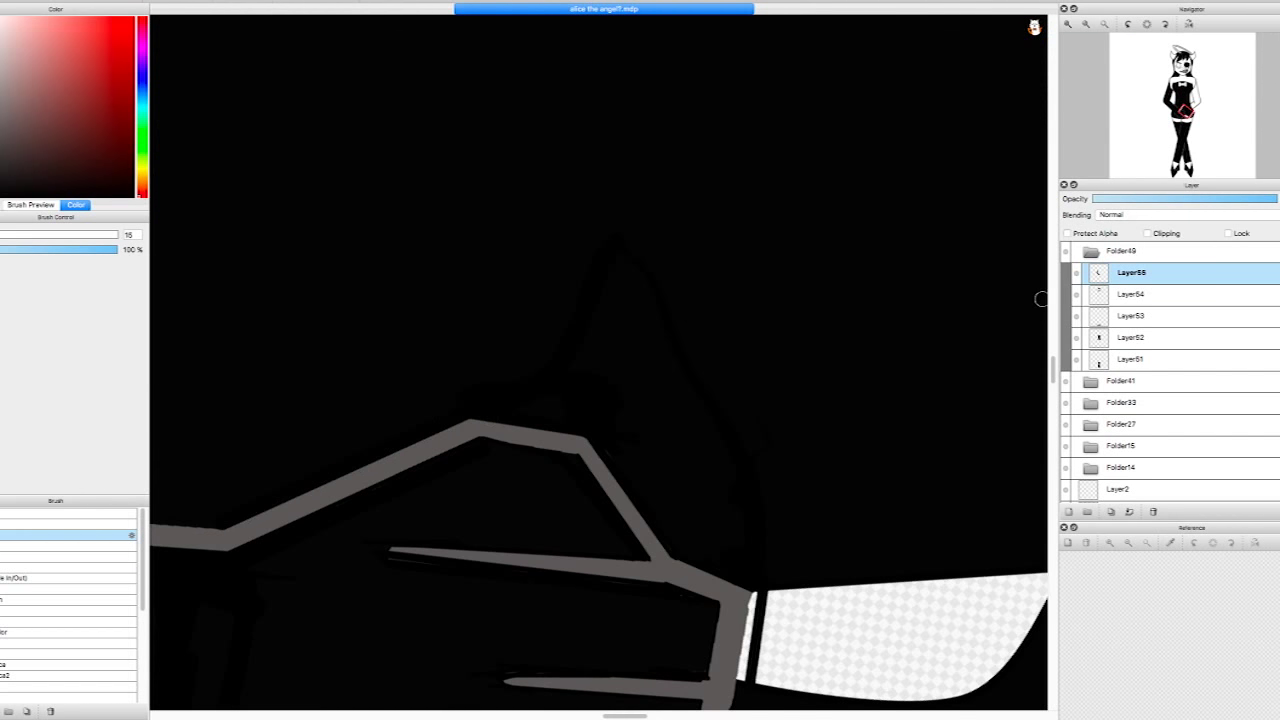
Splatter dark red blood spots across the selected grey knife blade using a splatter brush at size 150
{"action": "scroll", "coordinate": [600, 360], "scroll_direction": "down", "scroll_amount": 2}
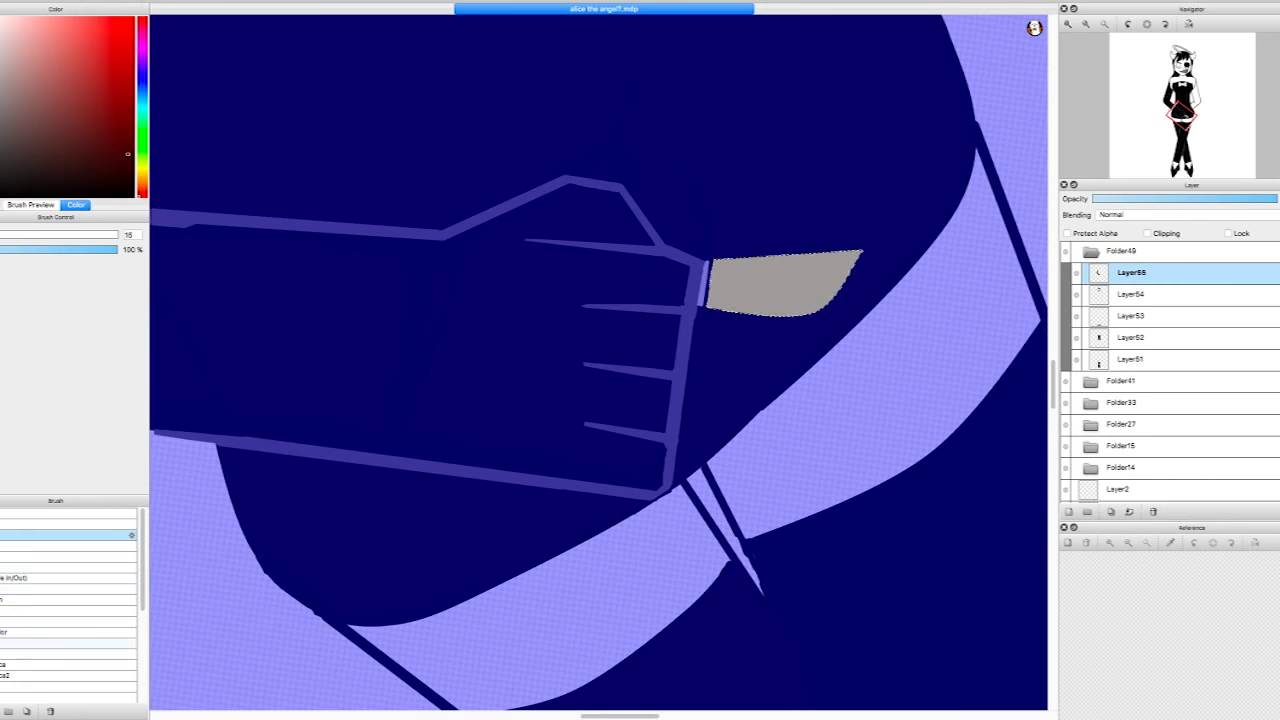
{"action": "scroll", "coordinate": [70, 600], "scroll_direction": "down", "scroll_amount": 3}
{"action": "left_click", "coordinate": [70, 611]}
{"action": "mouse_move", "coordinate": [723, 294]}
{"action": "left_mouse_down"}
{"action": "mouse_move", "coordinate": [840, 270]}
{"action": "mouse_move", "coordinate": [845, 285]}
{"action": "left_mouse_up"}
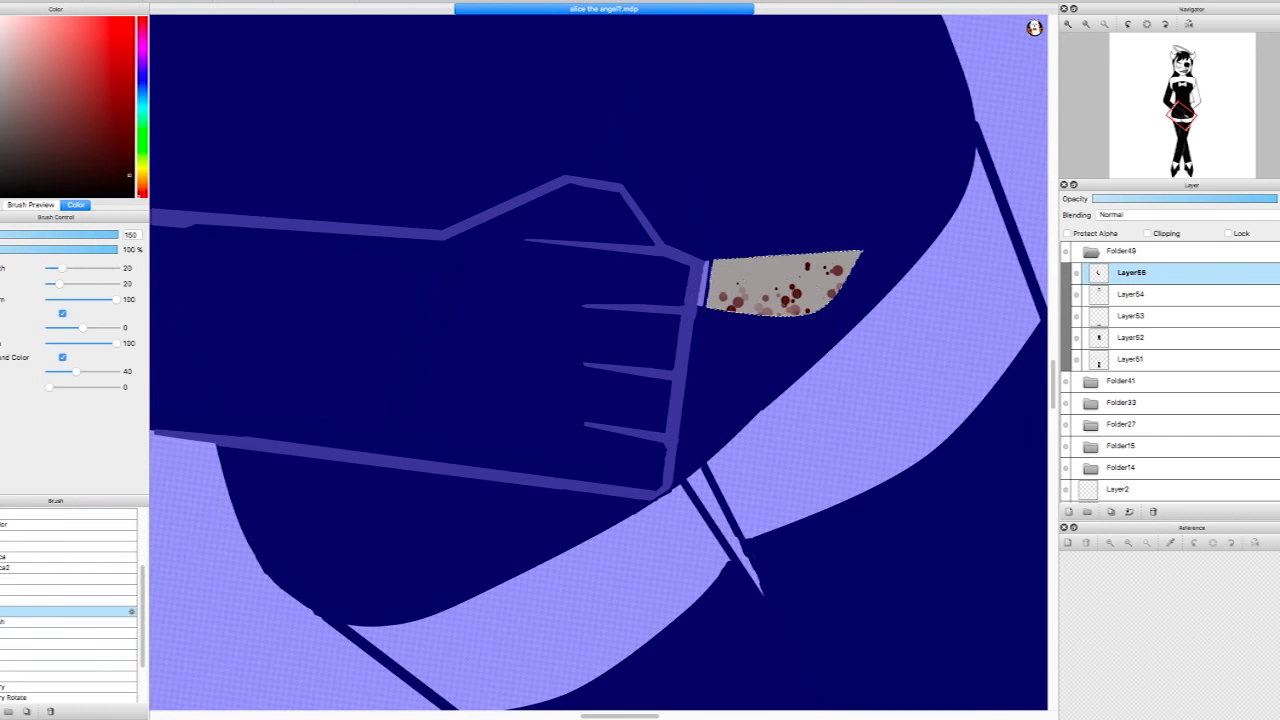
{"action": "left_click_drag", "start_coordinate": [762, 340], "coordinate": [840, 295]}
{"action": "left_click_drag", "start_coordinate": [720, 305], "coordinate": [850, 262]}
Add smaller blood spots along the blade's lower edge and tip with a reduced splatter brush
{"action": "key", "text": "bracketleft"}
{"action": "key", "text": "bracketleft"}
{"action": "key", "text": "bracketleft"}
{"action": "left_click_drag", "start_coordinate": [810, 310], "coordinate": [858, 256]}
{"action": "mouse_move", "coordinate": [735, 314]}
{"action": "left_mouse_down"}
{"action": "mouse_move", "coordinate": [840, 278]}
{"action": "mouse_move", "coordinate": [790, 320]}
{"action": "mouse_move", "coordinate": [780, 312]}
{"action": "mouse_move", "coordinate": [855, 262]}
{"action": "mouse_move", "coordinate": [825, 305]}
{"action": "mouse_move", "coordinate": [850, 258]}
{"action": "left_mouse_up"}
Darken the knife blade's lower edge with a size 10 brush, and reduce the scatter setting of the size 41 splatter brush
{"action": "scroll", "coordinate": [70, 600], "scroll_direction": "up", "scroll_amount": 3}
{"action": "left_click", "coordinate": [70, 517]}
{"action": "mouse_move", "coordinate": [708, 305]}
{"action": "left_mouse_down"}
{"action": "mouse_move", "coordinate": [817, 310]}
{"action": "mouse_move", "coordinate": [843, 287]}
{"action": "left_mouse_up"}
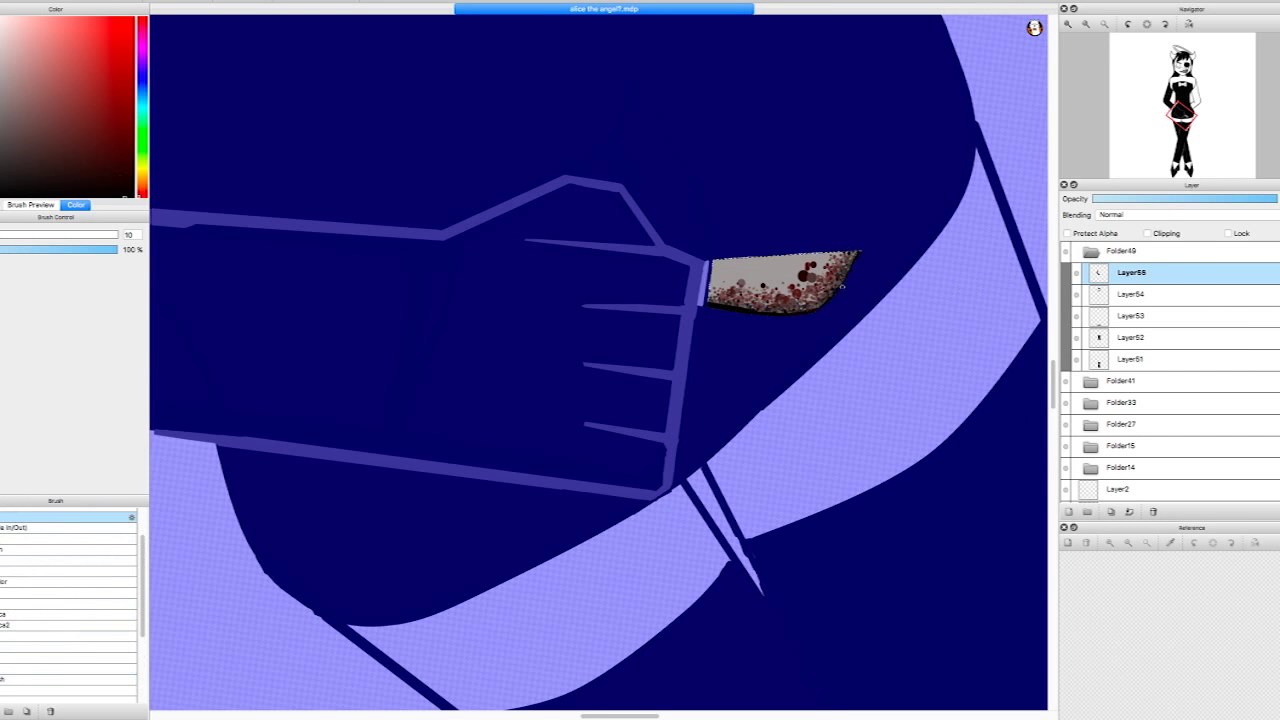
{"action": "scroll", "coordinate": [70, 600], "scroll_direction": "down", "scroll_amount": 2}
{"action": "left_click", "coordinate": [60, 545]}
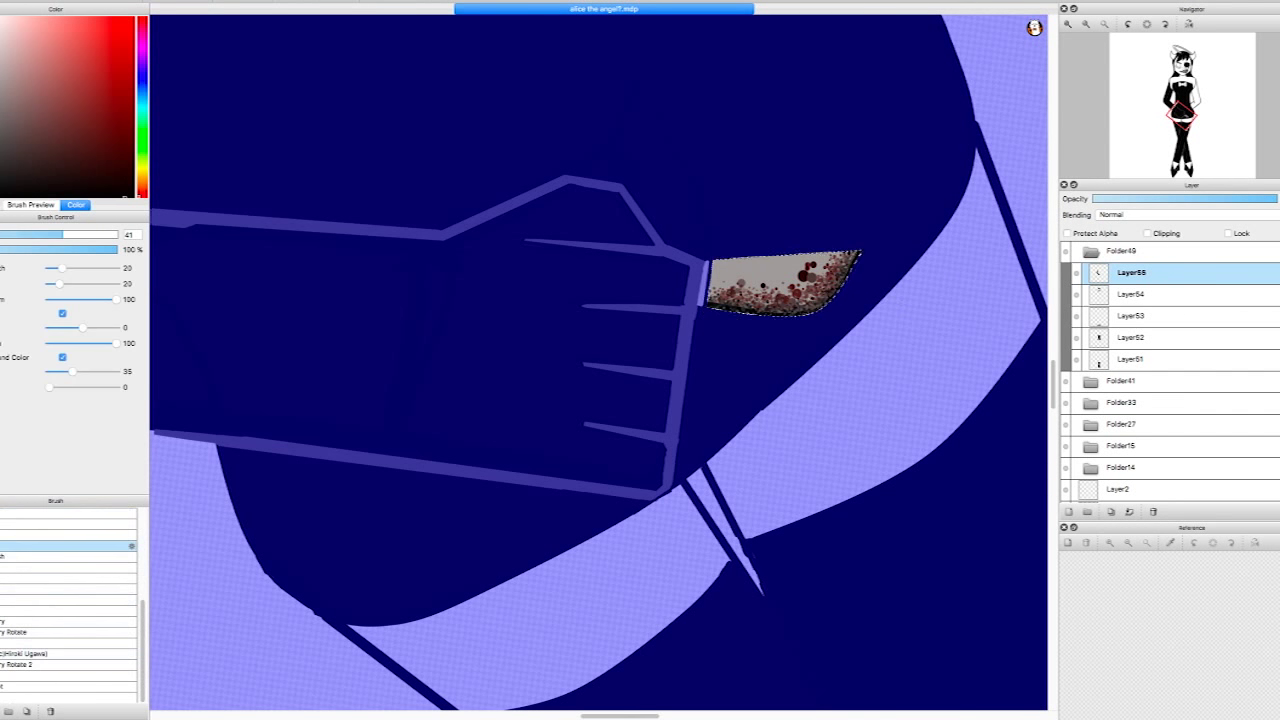
{"action": "left_click_drag", "start_coordinate": [72, 371], "coordinate": [49, 371]}
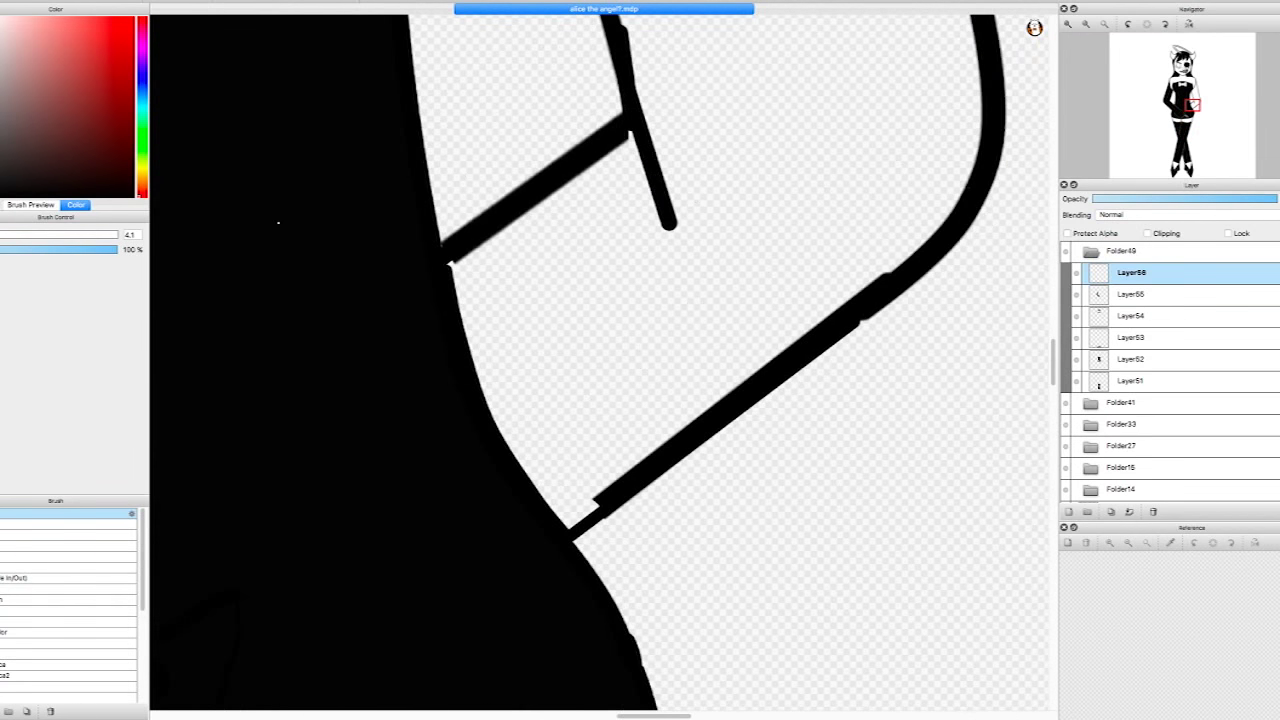
Draw a grey contour along the waist and hip where the back forearm meets the body
{"action": "mouse_move", "coordinate": [447, 266]}
{"action": "left_mouse_down"}
{"action": "mouse_move", "coordinate": [463, 350]}
{"action": "mouse_move", "coordinate": [565, 530]}
{"action": "left_mouse_up"}
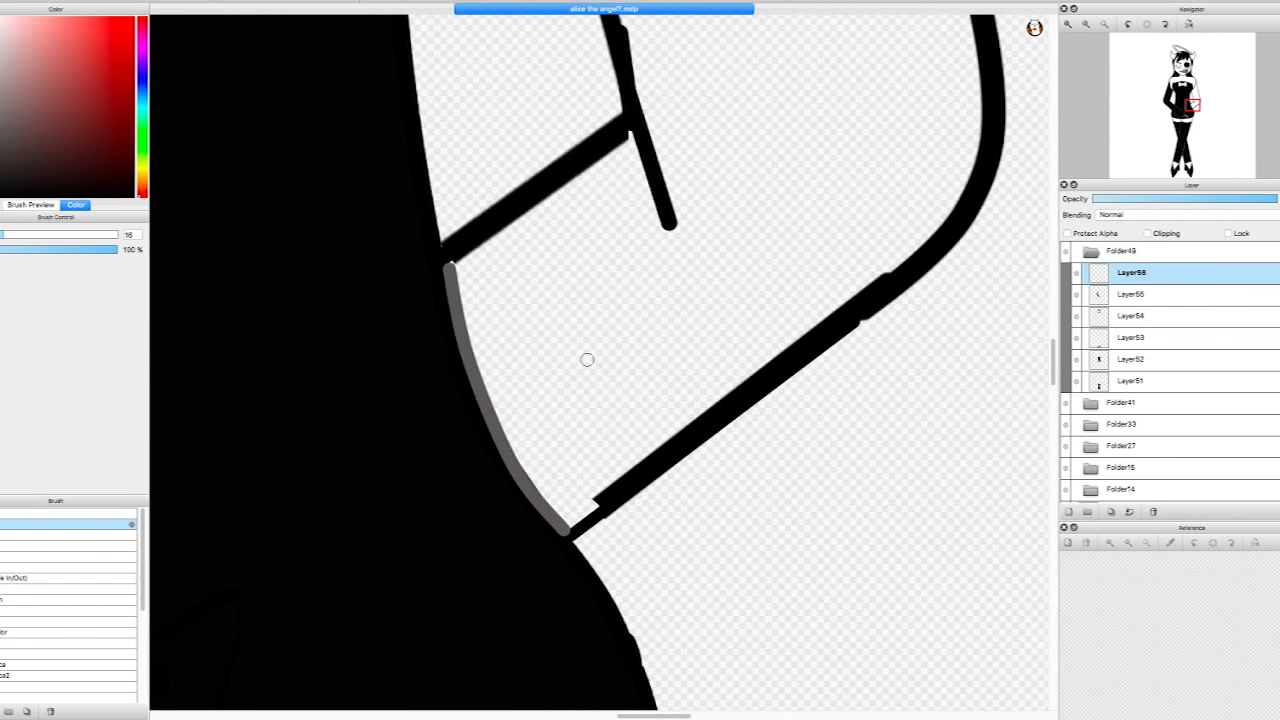
{"action": "key", "text": "ctrl+plus"}
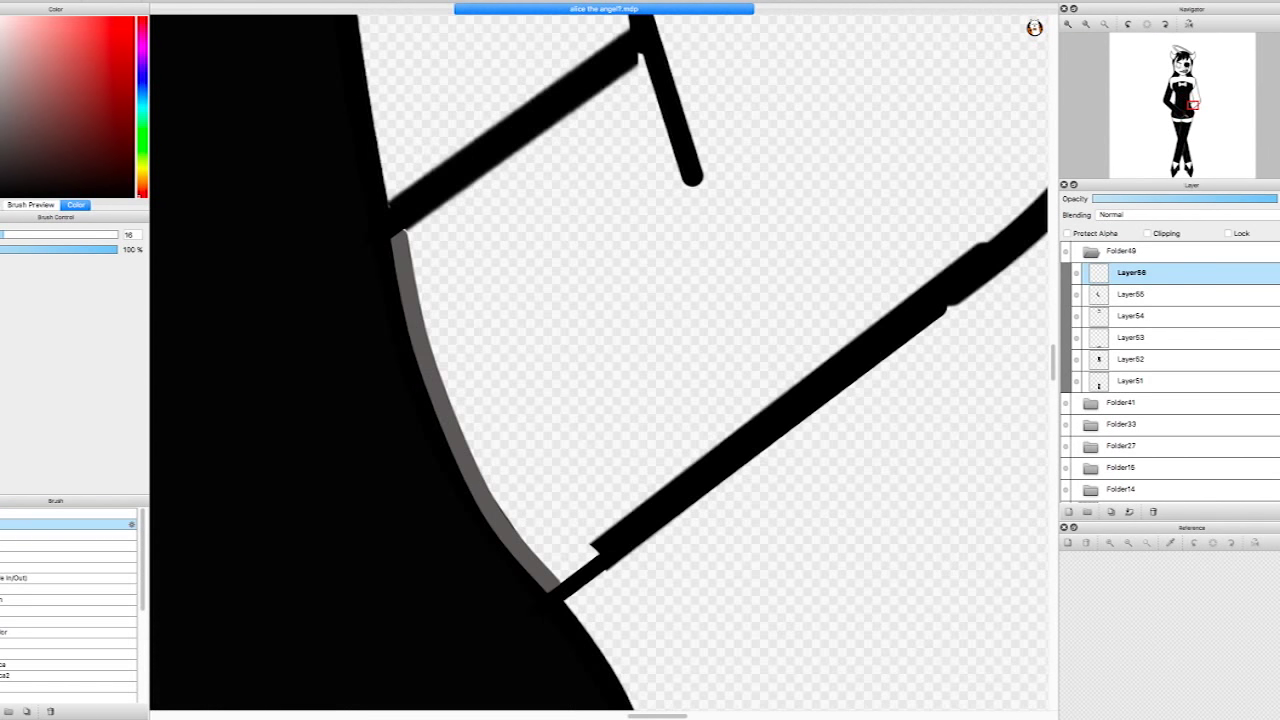
{"action": "left_click_drag", "start_coordinate": [700, 250], "coordinate": [520, 415]}
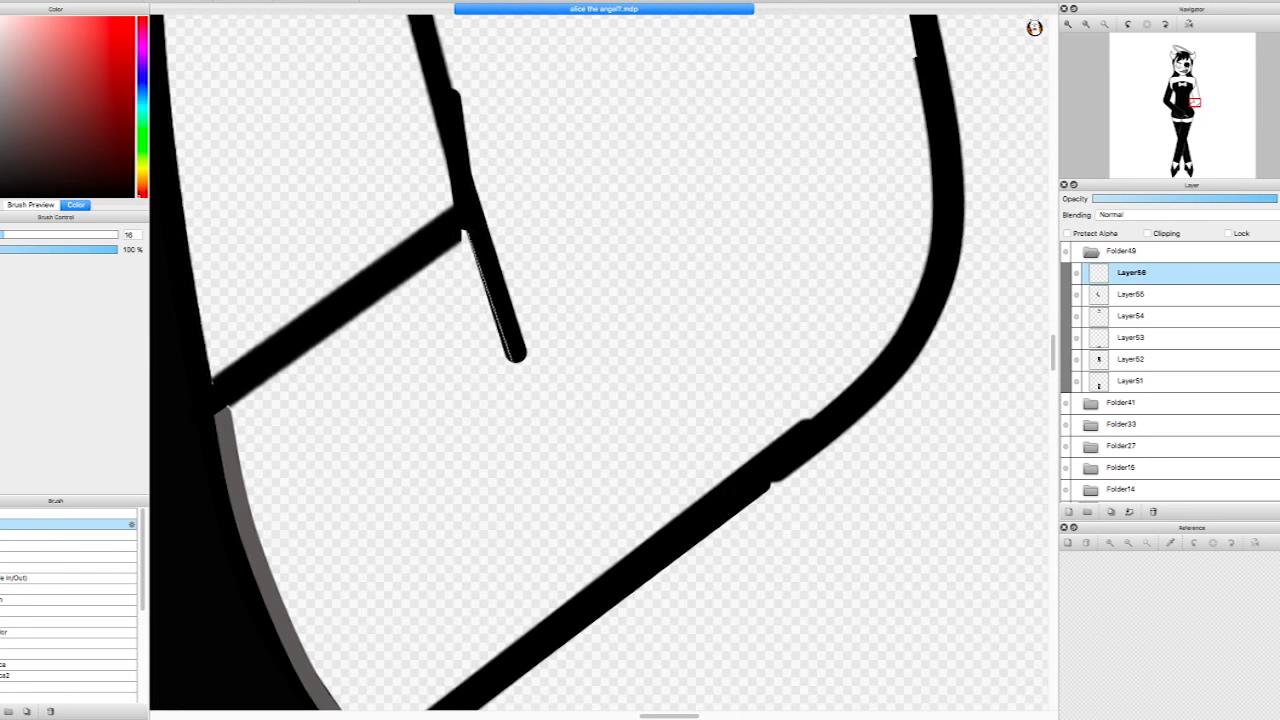
Draw a short straight grey crease inside the back arm's elbow and fill the arm black
{"action": "left_click_drag", "start_coordinate": [465, 232], "coordinate": [512, 362]}
{"action": "left_click", "coordinate": [600, 300]}
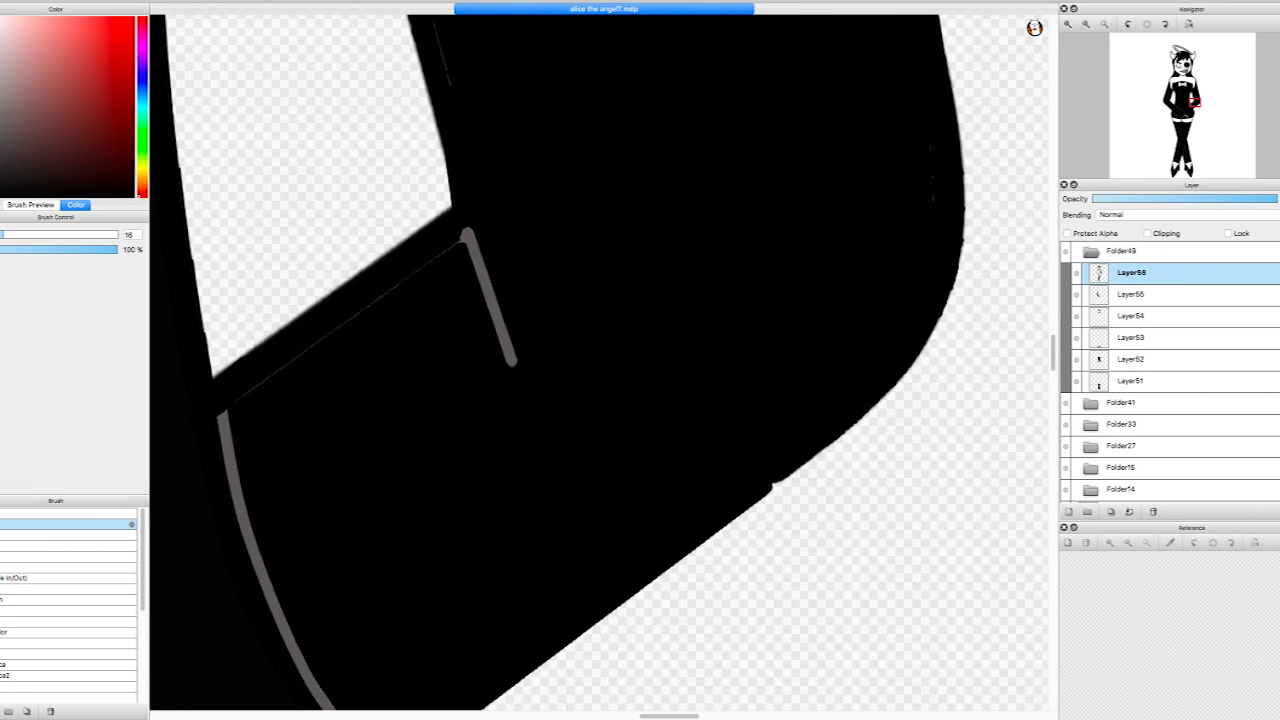
{"action": "scroll", "coordinate": [600, 360], "scroll_direction": "down", "scroll_amount": 5}
{"action": "key", "text": "ctrl+minus"}
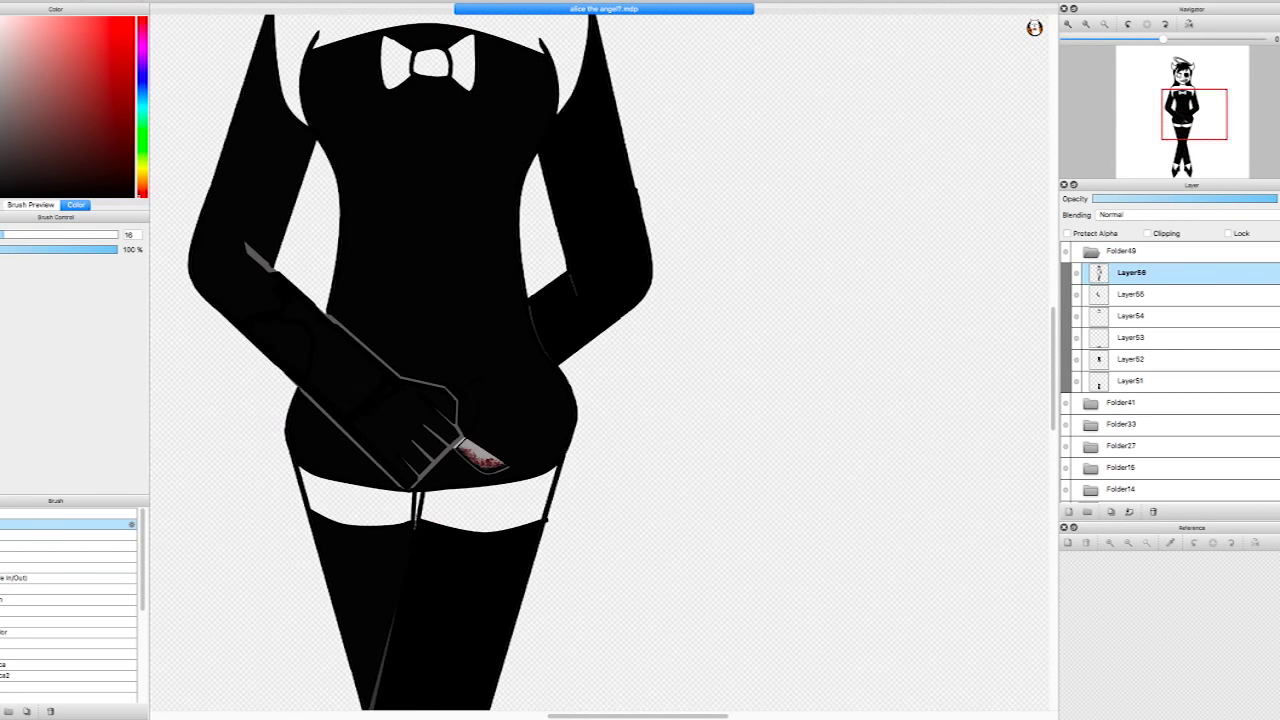
Redraw the back arm's elbow crease as a thinner grey line with a size 4.1 brush
{"action": "key", "text": "ctrl+plus"}
{"action": "scroll", "coordinate": [600, 360], "scroll_direction": "up", "scroll_amount": 3}
{"action": "scroll", "coordinate": [567, 527], "scroll_direction": "down", "scroll_amount": 5}
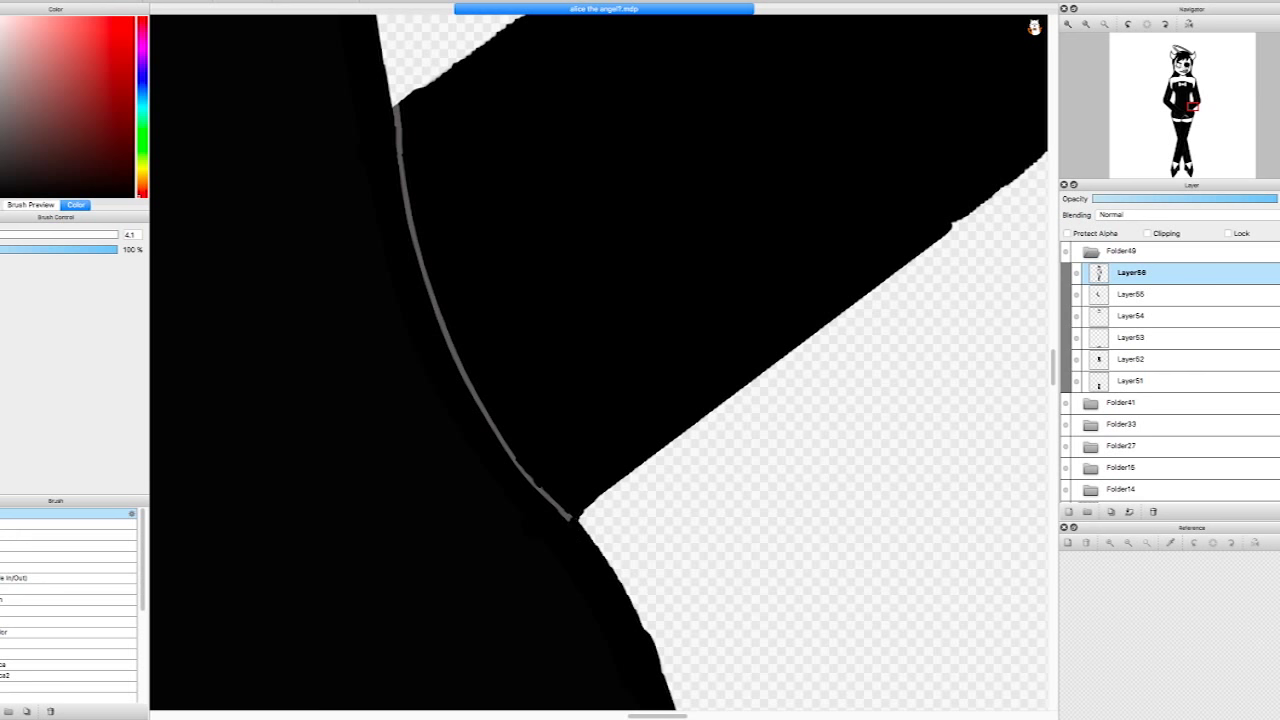
{"action": "scroll", "coordinate": [574, 519], "scroll_direction": "up", "scroll_amount": 2}
{"action": "left_click_drag", "start_coordinate": [403, 440], "coordinate": [453, 611]}
{"action": "scroll", "coordinate": [453, 611], "scroll_direction": "left", "scroll_amount": 3}
{"action": "key", "text": "ctrl+z"}
{"action": "left_click_drag", "start_coordinate": [530, 440], "coordinate": [570, 578]}
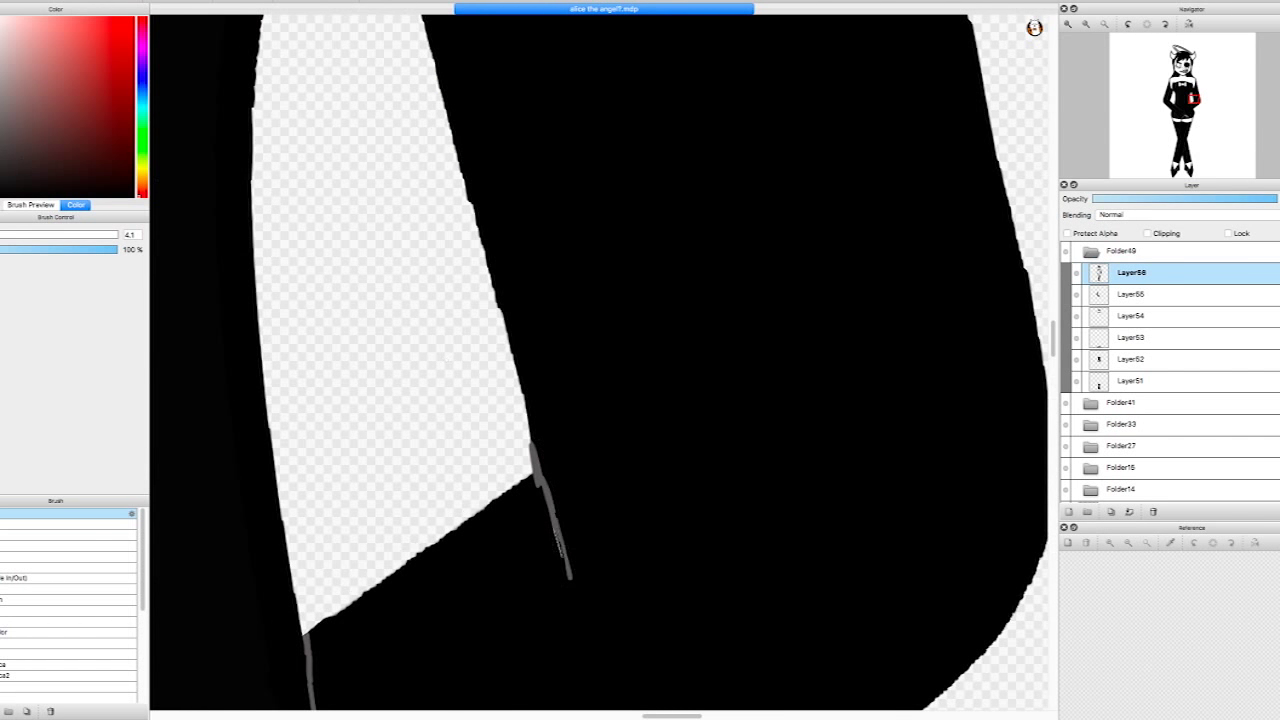
{"action": "scroll", "coordinate": [600, 360], "scroll_direction": "down", "scroll_amount": 3}
{"action": "scroll", "coordinate": [600, 360], "scroll_direction": "up", "scroll_amount": 3}
Add a new layer above the black fill layer and shift the brush colour to a dark orange hue
{"action": "key", "text": "ctrl+shift+n"}
{"action": "left_click", "coordinate": [142, 165]}
{"action": "scroll", "coordinate": [600, 360], "scroll_direction": "down", "scroll_amount": 3}
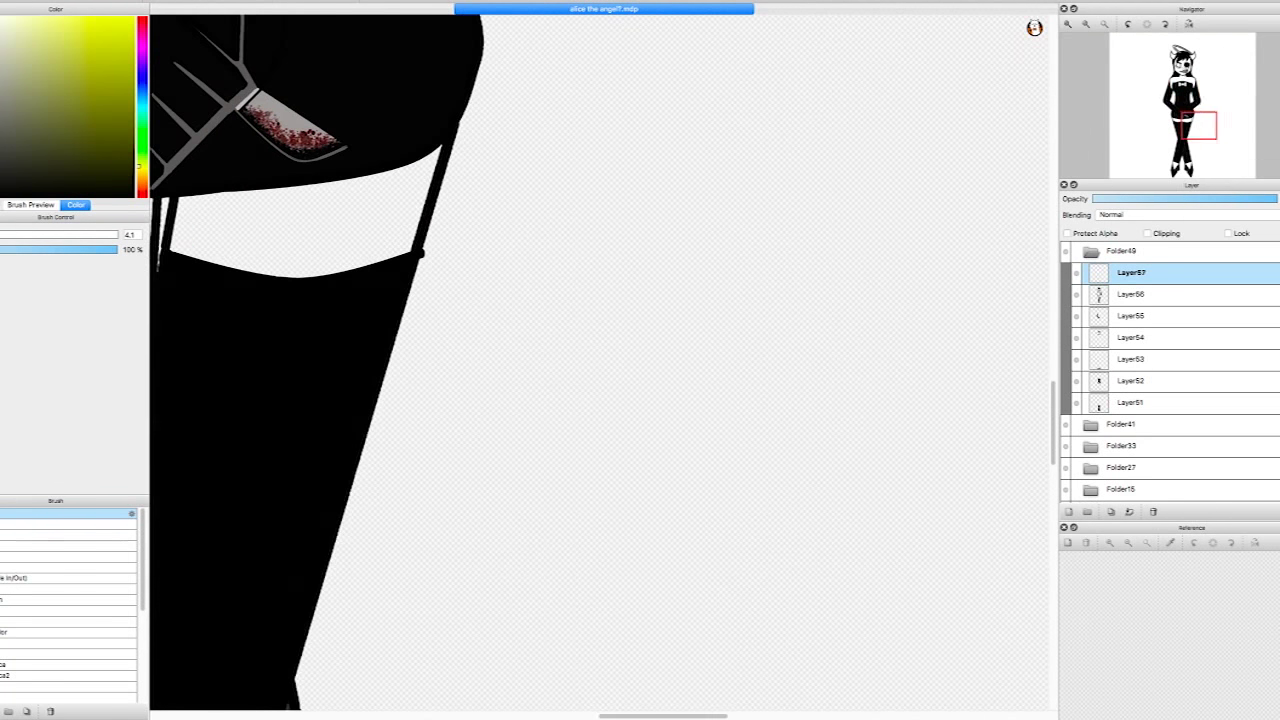
{"action": "scroll", "coordinate": [600, 360], "scroll_direction": "up", "scroll_amount": 3}
{"action": "left_click", "coordinate": [142, 172]}
{"action": "left_click", "coordinate": [92, 66]}
{"action": "left_click", "coordinate": [142, 178]}
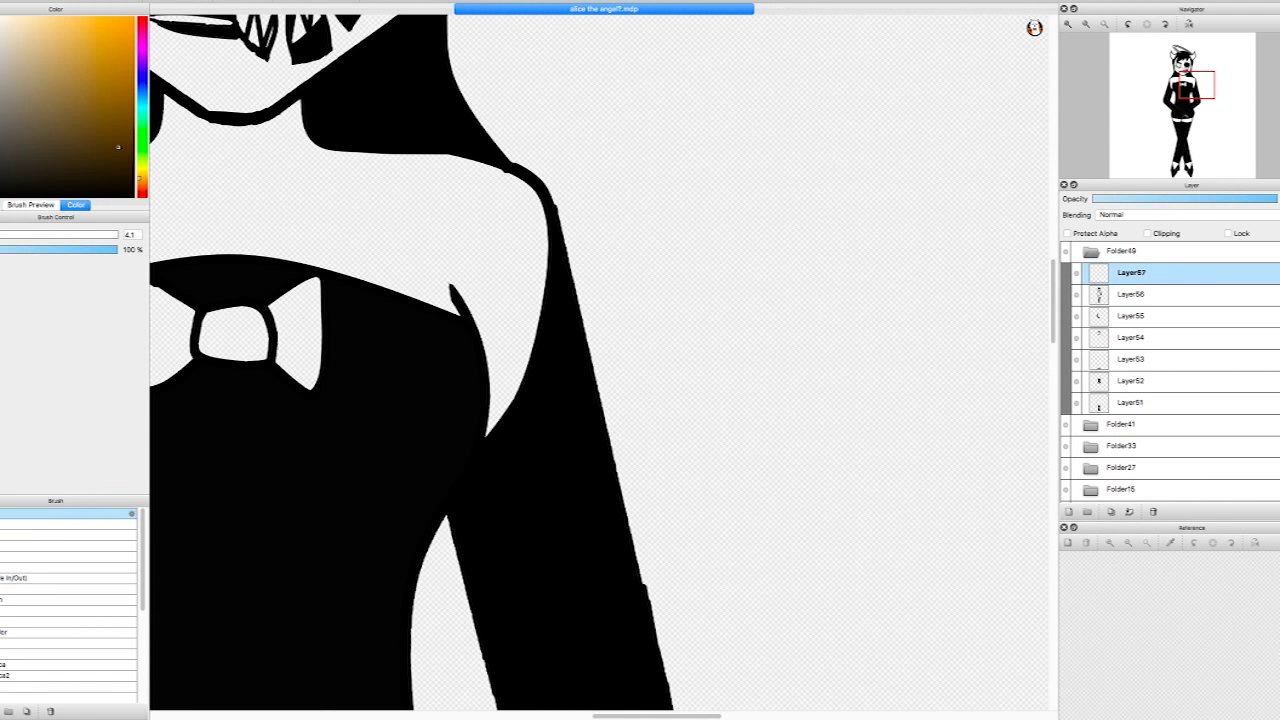
Sample the tan from the brick reference image and fill the neck and shoulders with it
{"action": "left_click", "coordinate": [1170, 542]}
{"action": "left_click", "coordinate": [1150, 620]}
{"action": "left_click", "coordinate": [350, 190]}
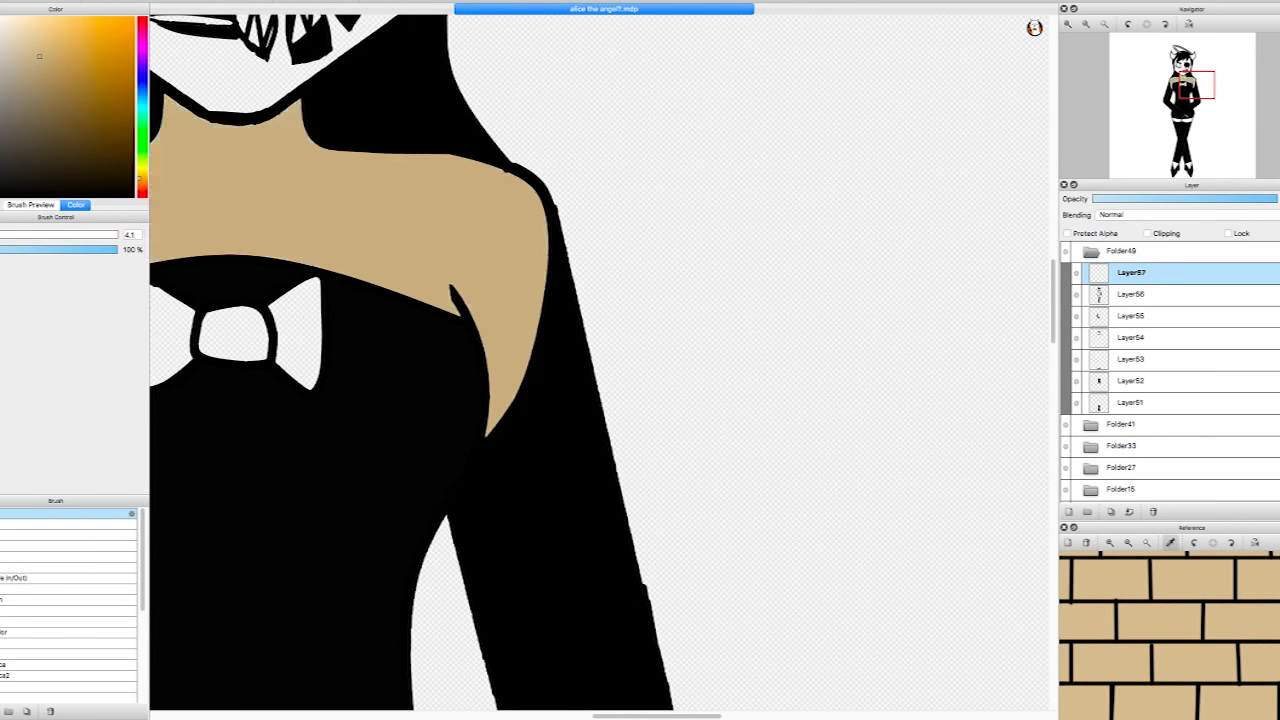
Fill the face and the bare thighs above the stockings with the tan skin colour
{"action": "scroll", "coordinate": [600, 360], "scroll_direction": "down", "scroll_amount": 15}
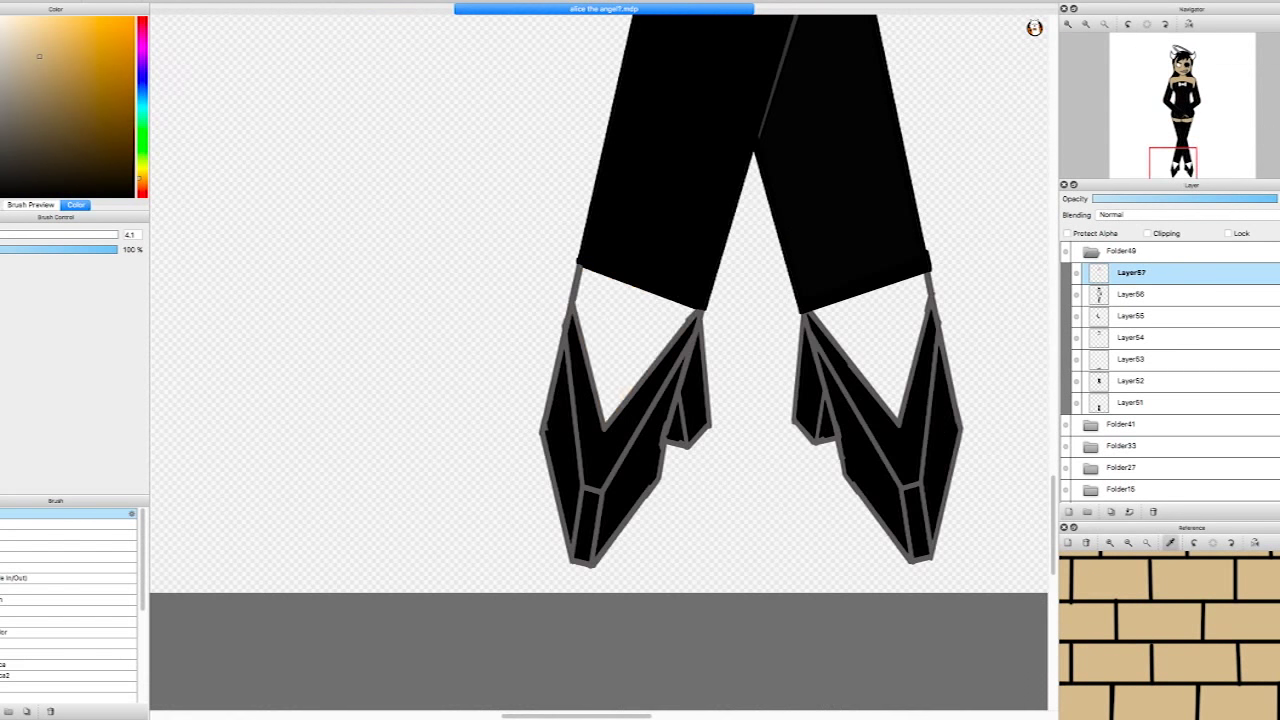
{"action": "scroll", "coordinate": [600, 360], "scroll_direction": "up", "scroll_amount": 15}
{"action": "scroll", "coordinate": [600, 360], "scroll_direction": "down", "scroll_amount": 6}
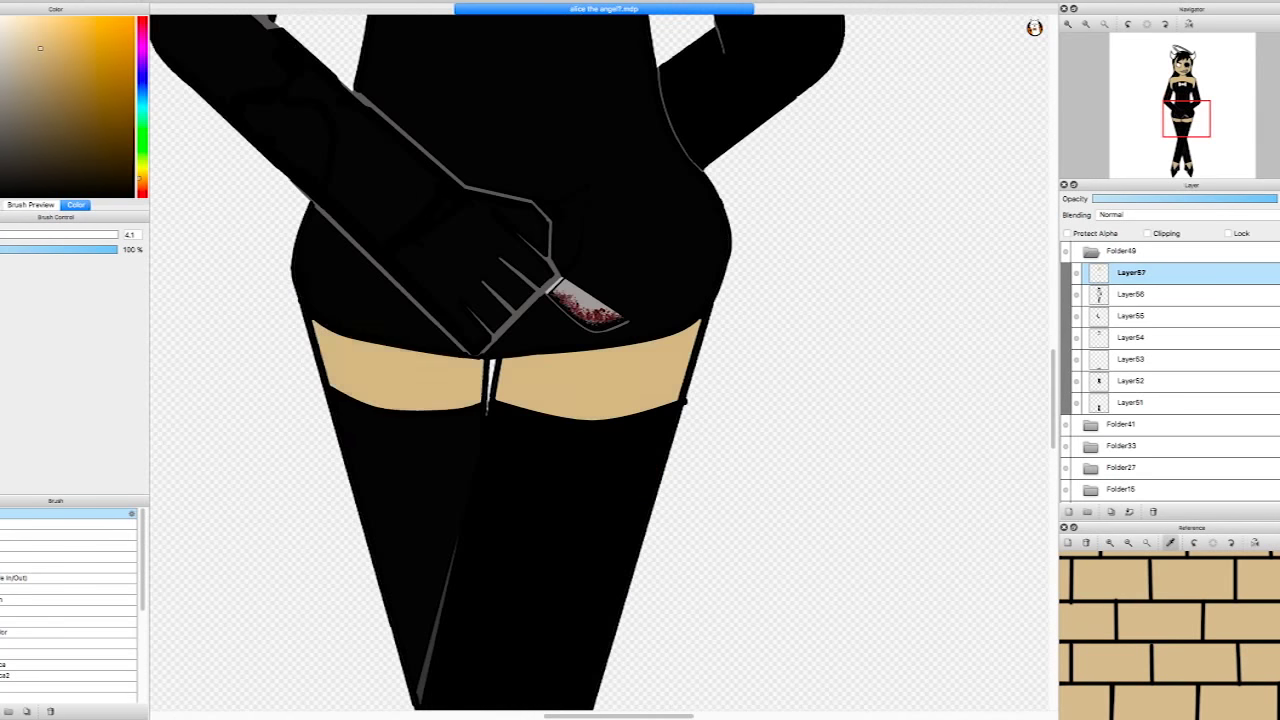
{"action": "scroll", "coordinate": [600, 360], "scroll_direction": "down", "scroll_amount": 5}
{"action": "scroll", "coordinate": [600, 360], "scroll_direction": "up", "scroll_amount": 15}
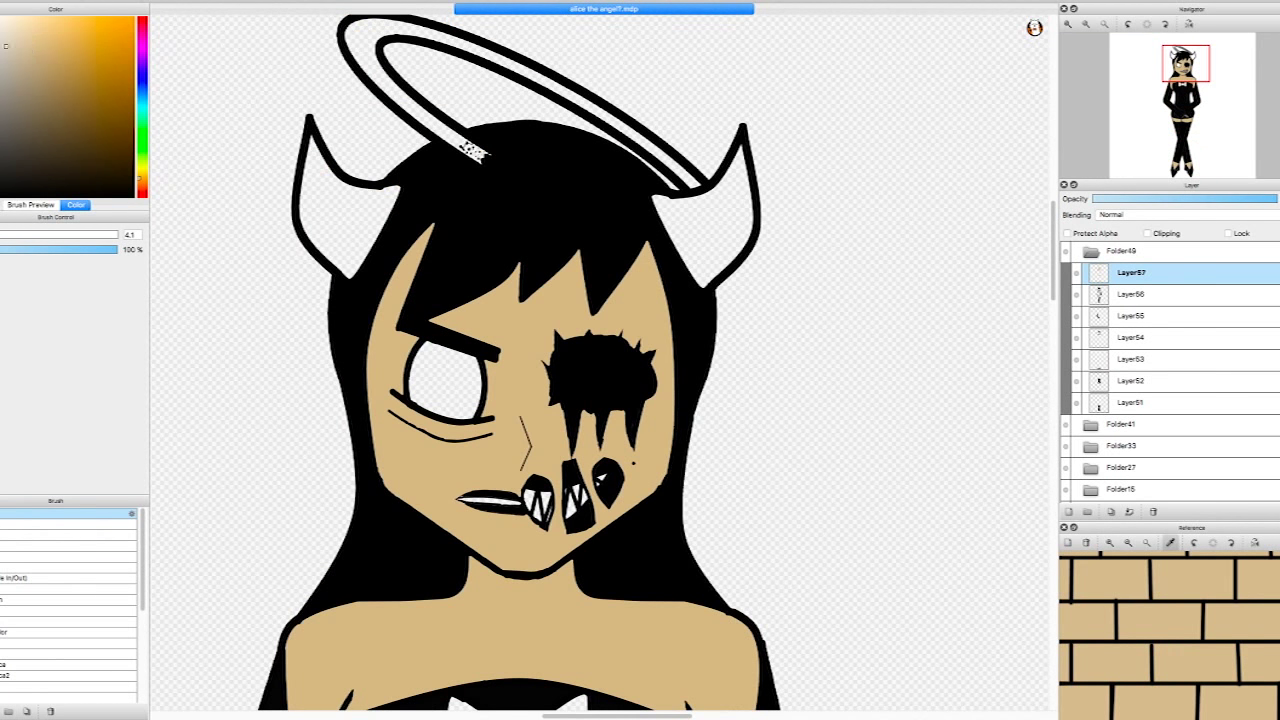
On a new layer, fill the open eye pale grey and the horns, halo and bow tie darker tan
{"action": "key", "text": "ctrl+shift+n"}
{"action": "left_click", "coordinate": [445, 385]}
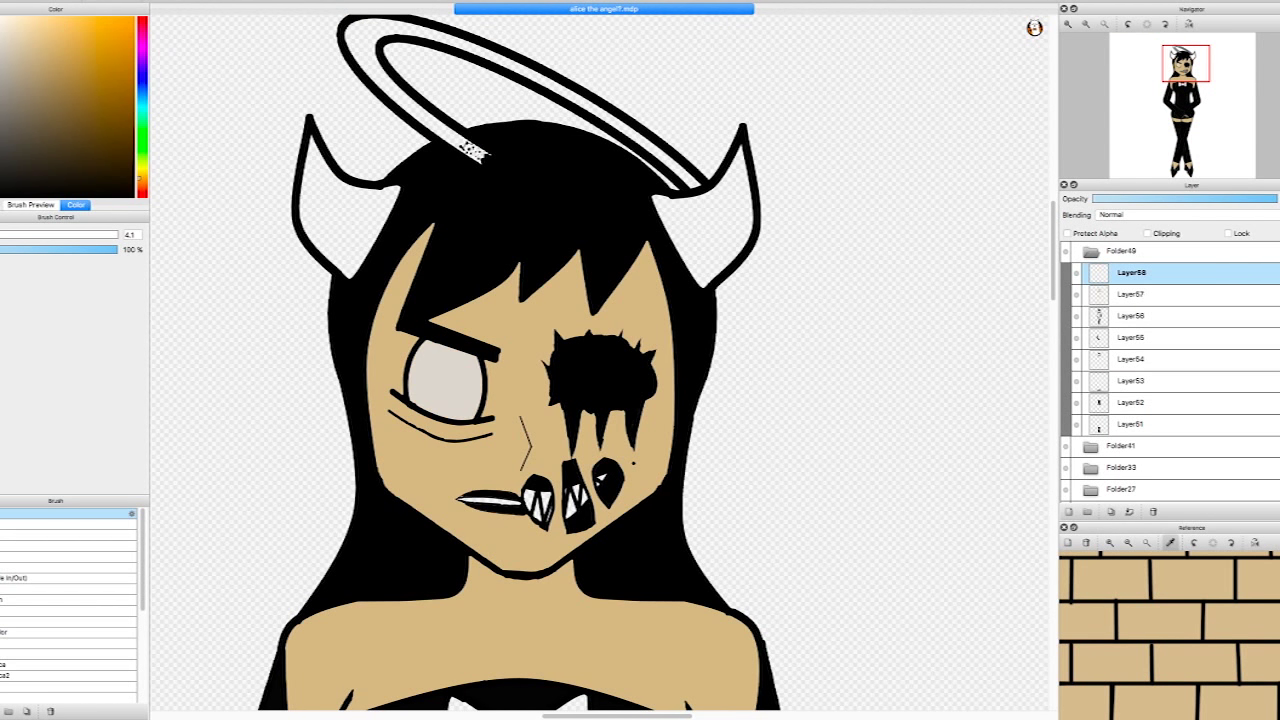
{"action": "left_click", "coordinate": [325, 205]}
{"action": "left_click", "coordinate": [735, 205]}
{"action": "left_click", "coordinate": [470, 150]}
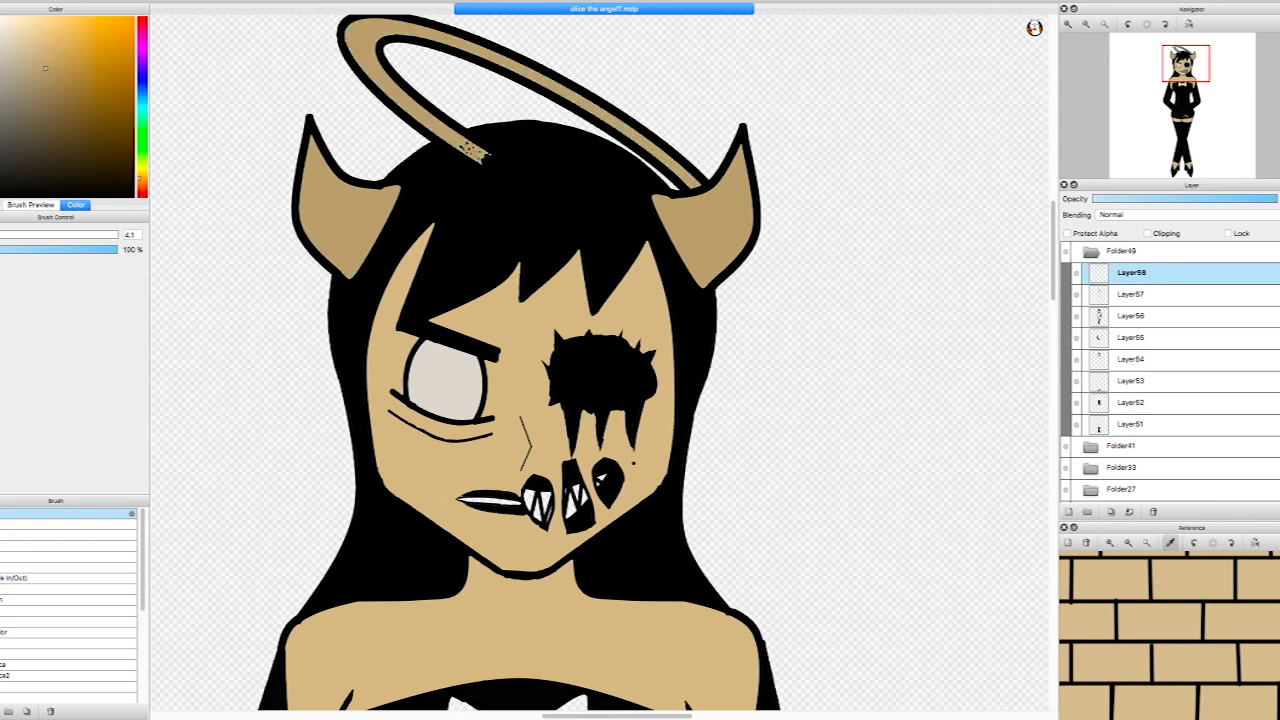
{"action": "scroll", "coordinate": [600, 360], "scroll_direction": "down", "scroll_amount": 15}
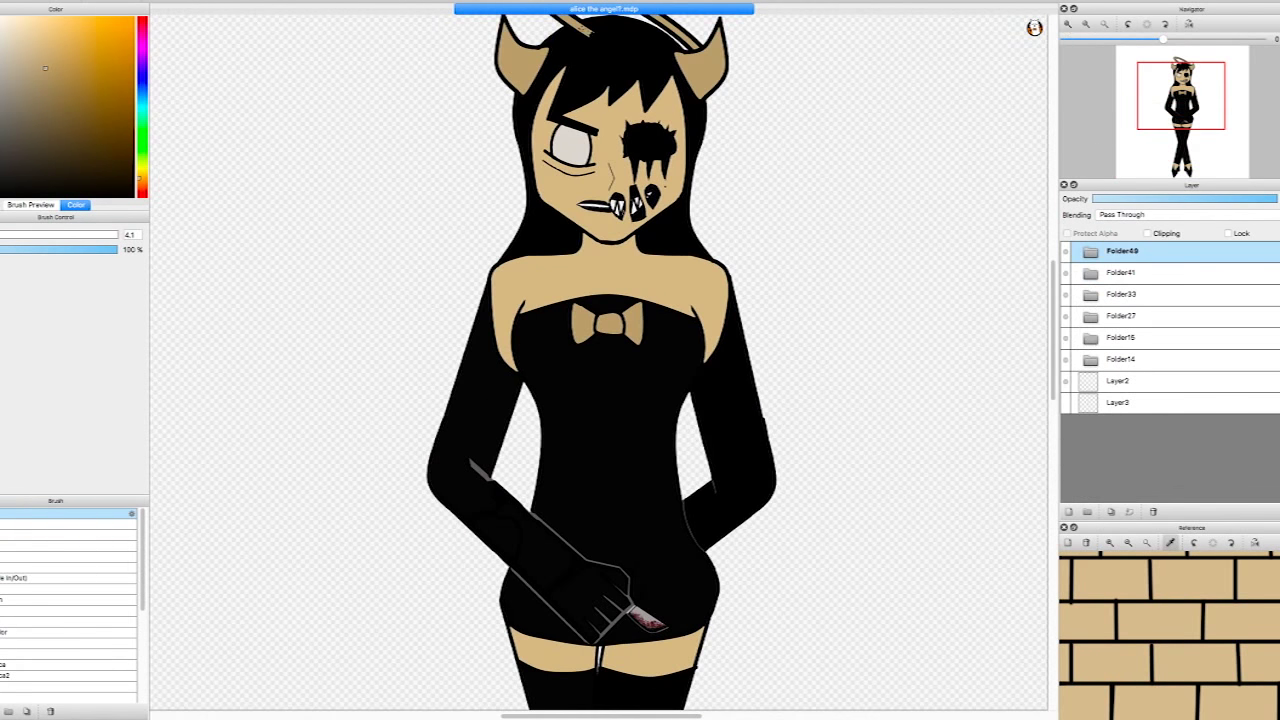
Create a new folder containing a new layer for the background, and switch to the brush with a width of 20
{"action": "scroll", "coordinate": [600, 360], "scroll_direction": "down", "scroll_amount": 2}
{"action": "scroll", "coordinate": [600, 360], "scroll_direction": "down", "scroll_amount": 2}
{"action": "scroll", "coordinate": [600, 360], "scroll_direction": "up", "scroll_amount": 4}
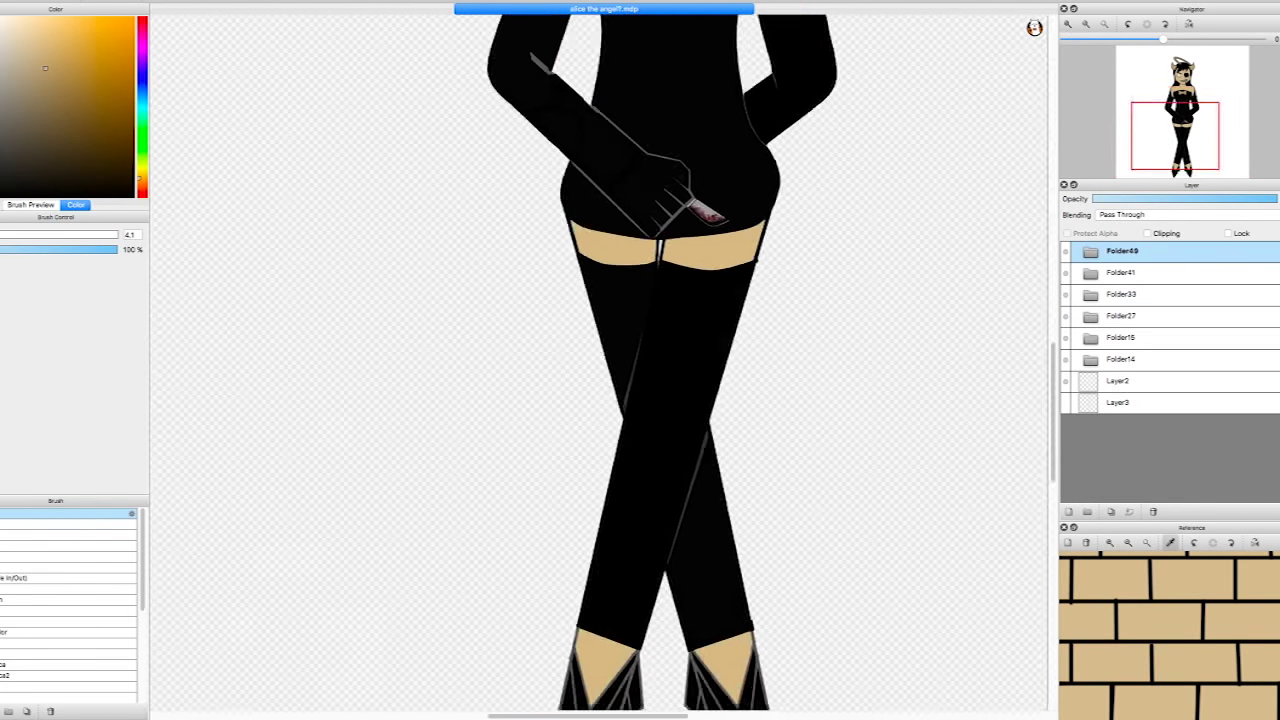
{"action": "scroll", "coordinate": [600, 360], "scroll_direction": "down", "scroll_amount": 5}
{"action": "scroll", "coordinate": [600, 360], "scroll_direction": "up", "scroll_amount": 3}
{"action": "key", "text": "ctrl+alt+n"}
{"action": "key", "text": "ctrl+shift+n"}
{"action": "scroll", "coordinate": [600, 360], "scroll_direction": "down", "scroll_amount": 4}
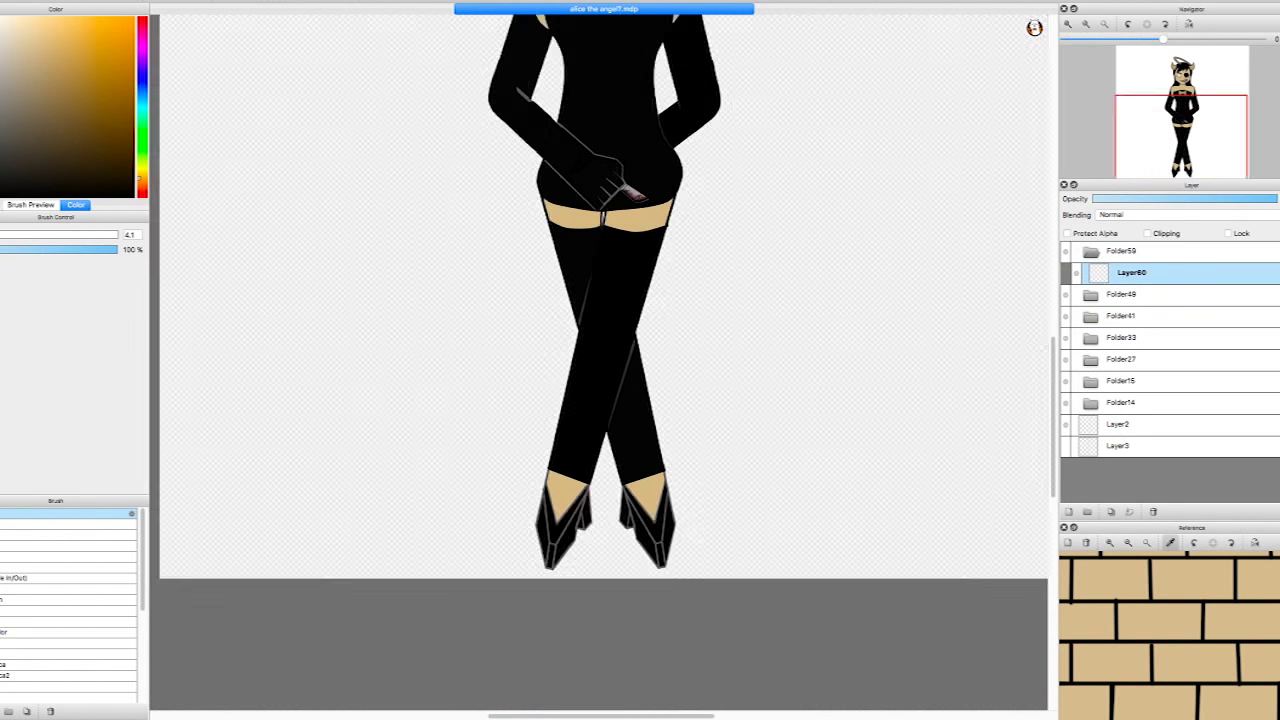
{"action": "left_click", "coordinate": [65, 524]}
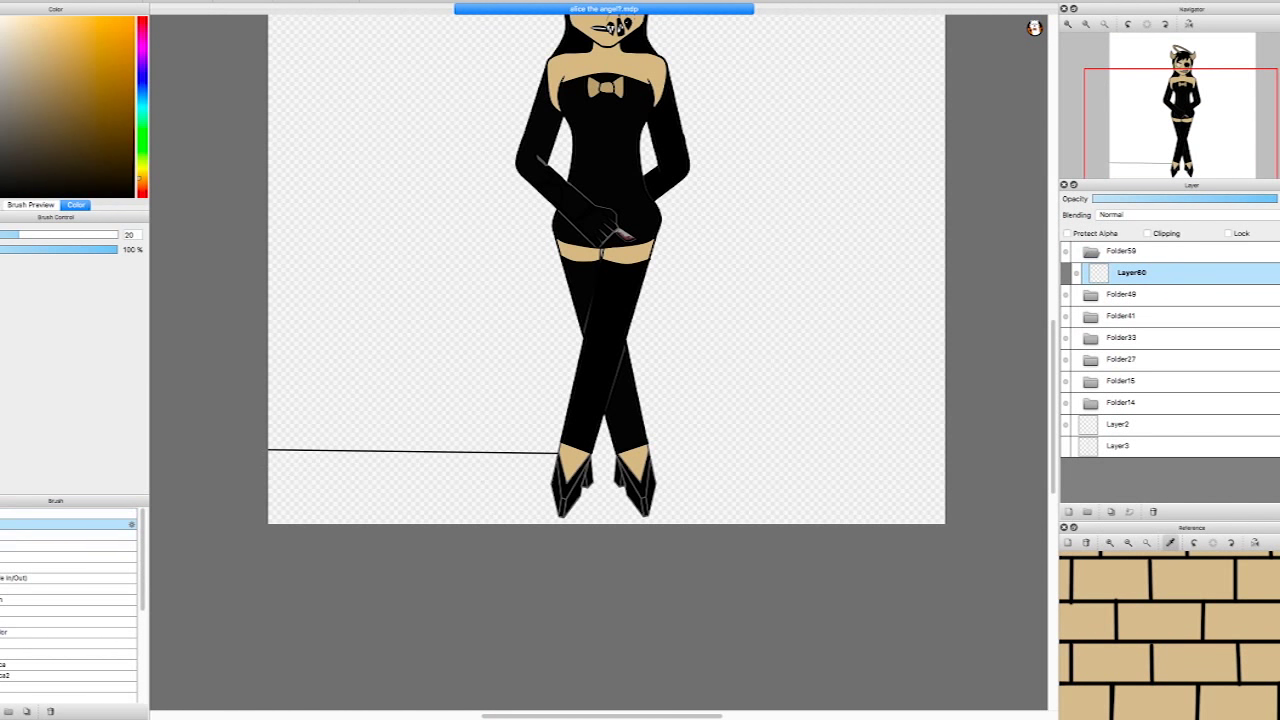
Move the new folder below the character's folders and draw a nearly horizontal floor line across the canvas behind the feet
{"action": "left_click_drag", "start_coordinate": [1120, 251], "coordinate": [1118, 424]}
{"action": "left_click_drag", "start_coordinate": [271, 472], "coordinate": [960, 483]}
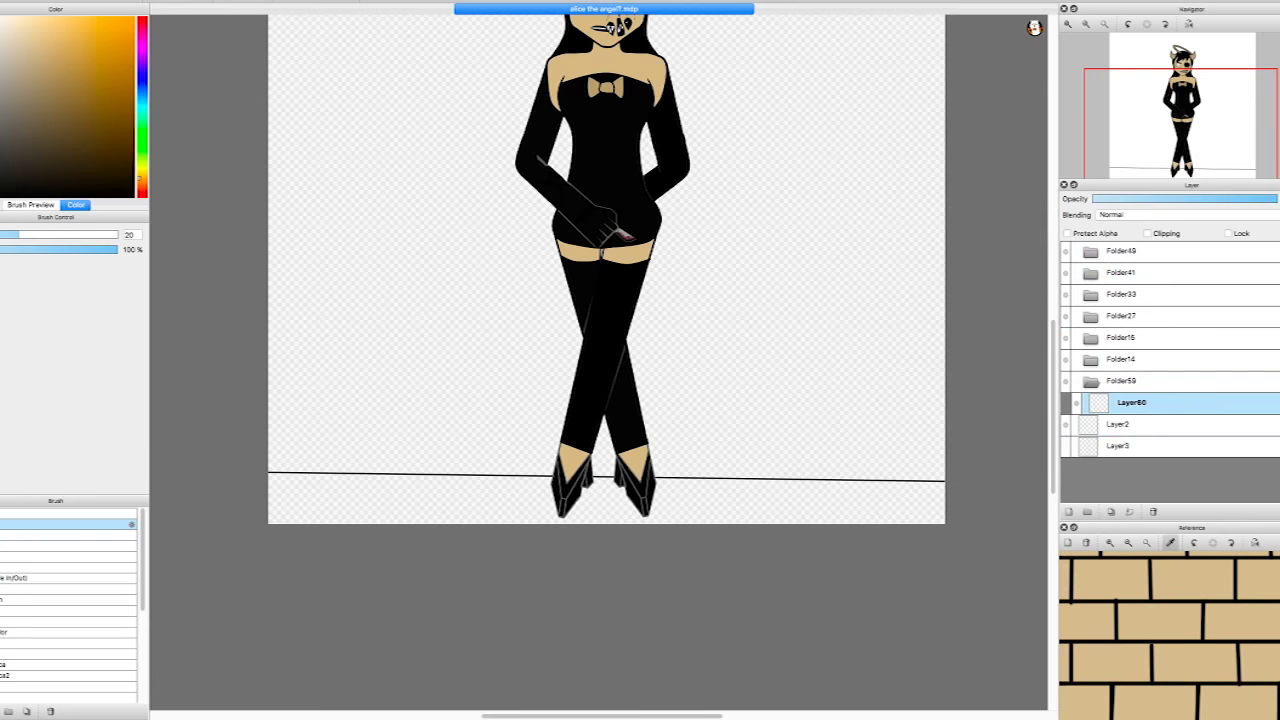
Move Layer3 to the head of the layer stack, reselect the background layer and undo the floor line
{"action": "left_click_drag", "start_coordinate": [1118, 446], "coordinate": [1118, 251]}
{"action": "scroll", "coordinate": [600, 360], "scroll_direction": "up", "scroll_amount": 2}
{"action": "scroll", "coordinate": [600, 360], "scroll_direction": "right", "scroll_amount": 3}
{"action": "scroll", "coordinate": [600, 360], "scroll_direction": "up", "scroll_amount": 1}
{"action": "left_click", "coordinate": [1131, 424]}
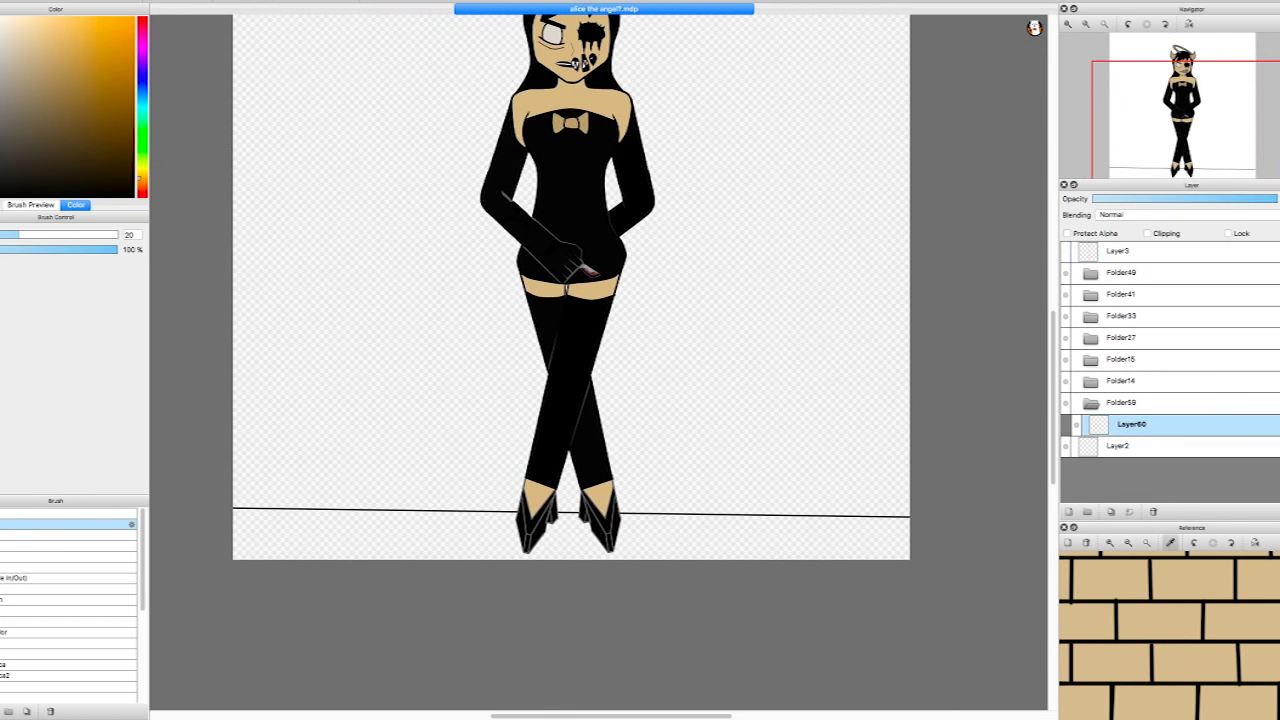
{"action": "key", "text": "ctrl+z"}
Draw rectangular beam outlines above the character, rotating the canvas for the slanted ones, with an upright post on each side
{"action": "scroll", "coordinate": [600, 360], "scroll_direction": "down", "scroll_amount": 2}
{"action": "left_click_drag", "start_coordinate": [600, 360], "coordinate": [736, 248]}
{"action": "scroll", "coordinate": [417, 163], "scroll_direction": "up", "scroll_amount": 2}
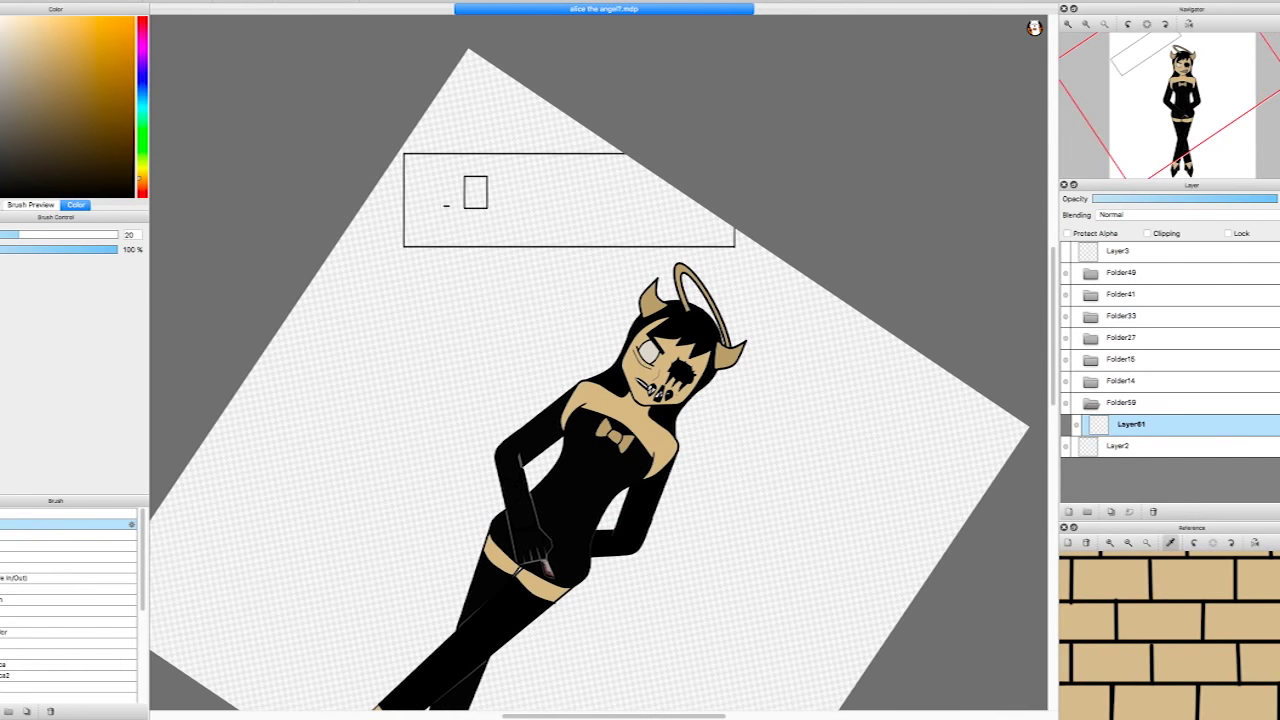
{"action": "left_click_drag", "start_coordinate": [543, 100], "coordinate": [843, 186]}
{"action": "left_click_drag", "start_coordinate": [600, 360], "coordinate": [440, 250]}
{"action": "mouse_move", "coordinate": [600, 360]}
{"action": "left_mouse_down"}
{"action": "mouse_move", "coordinate": [540, 300]}
{"action": "mouse_move", "coordinate": [560, 260]}
{"action": "mouse_move", "coordinate": [590, 360]}
{"action": "left_mouse_up"}
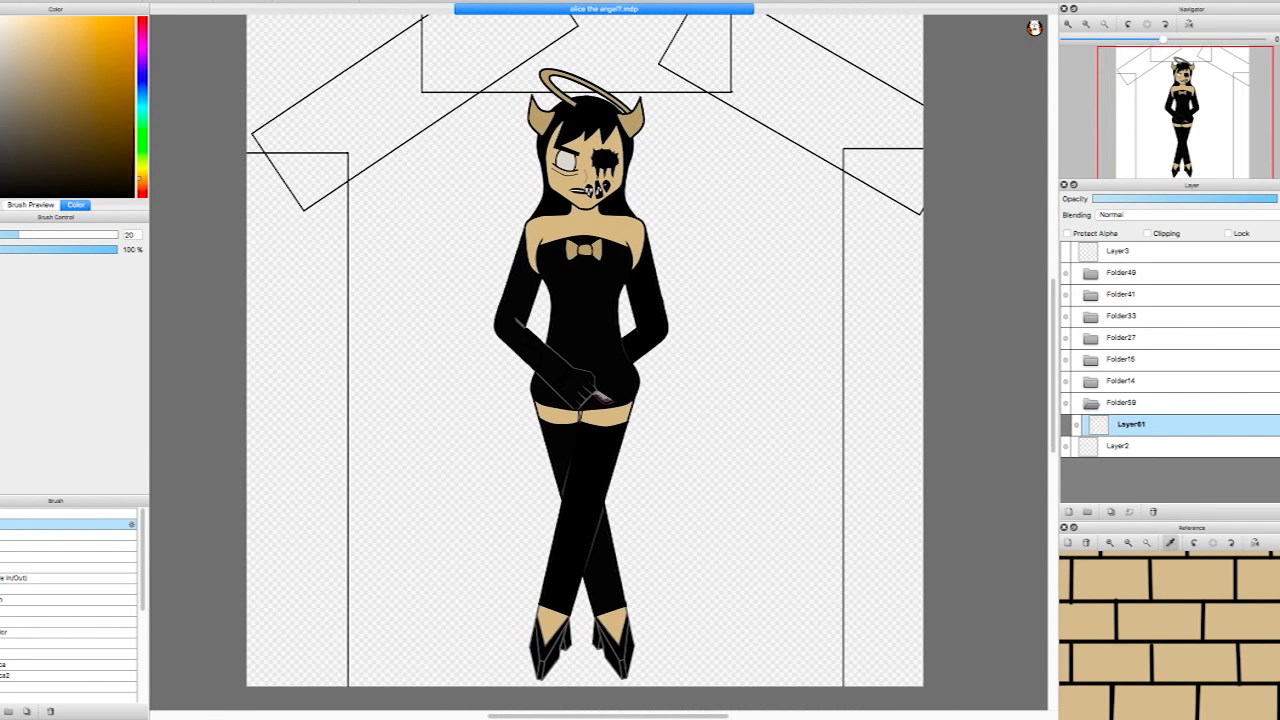
{"action": "left_click_drag", "start_coordinate": [346, 664], "coordinate": [848, 570]}
{"action": "left_click_drag", "start_coordinate": [468, 684], "coordinate": [540, 420]}
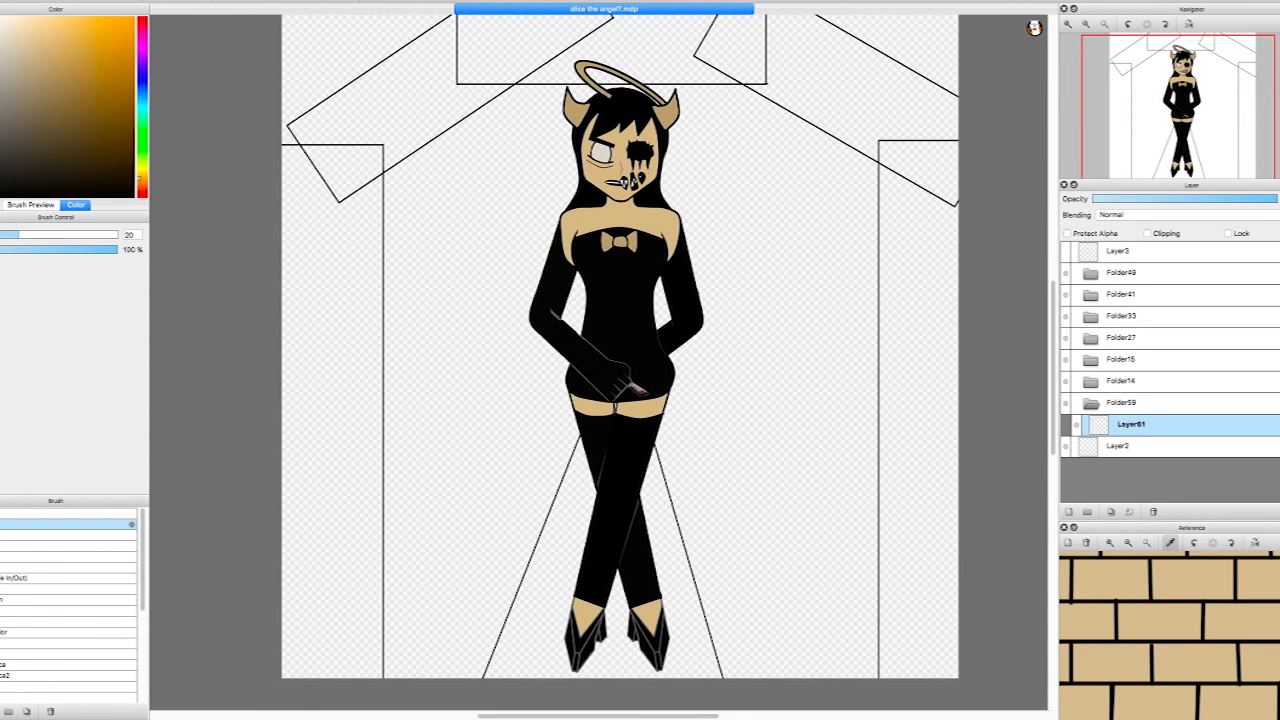
{"action": "left_click_drag", "start_coordinate": [383, 594], "coordinate": [585, 240]}
{"action": "key", "text": "ctrl+z"}
{"action": "key", "text": "ctrl+z"}
{"action": "key", "text": "ctrl+z"}
Draw the two converging side edges of a floor path behind the character and hatch it with parallel diagonals rising to the right
{"action": "left_click_drag", "start_coordinate": [478, 680], "coordinate": [582, 254]}
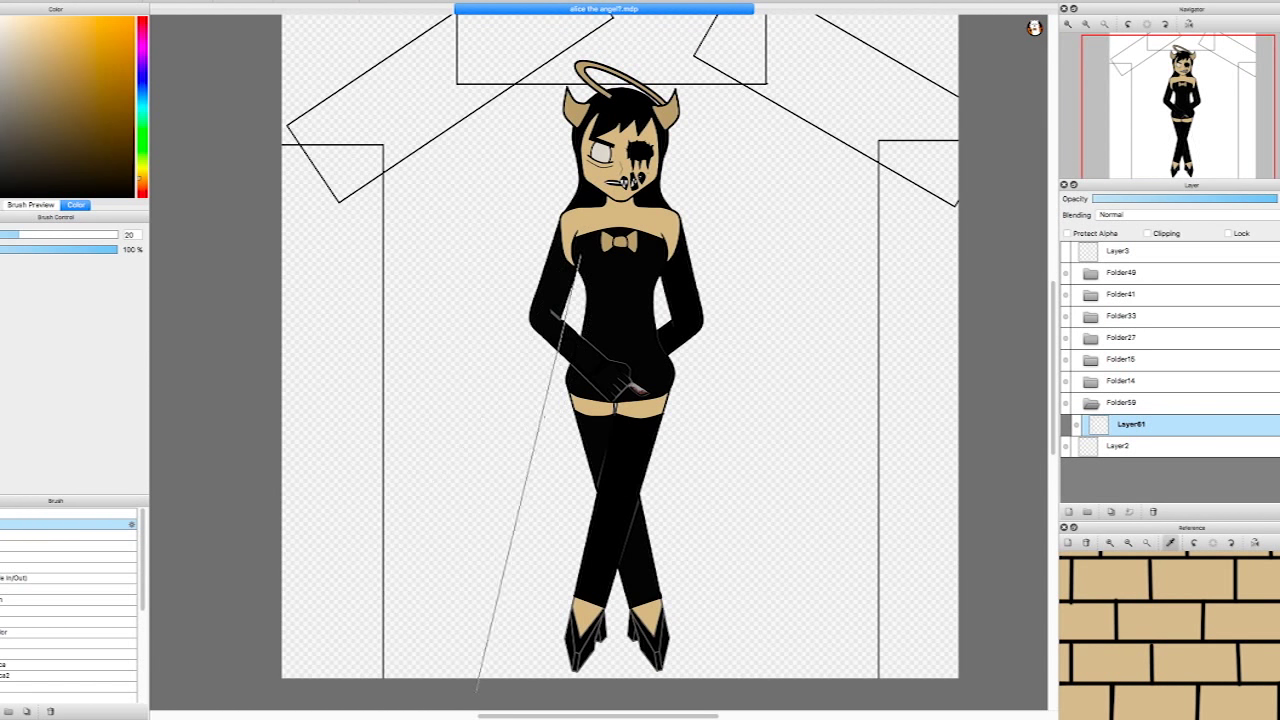
{"action": "left_click_drag", "start_coordinate": [652, 236], "coordinate": [735, 688]}
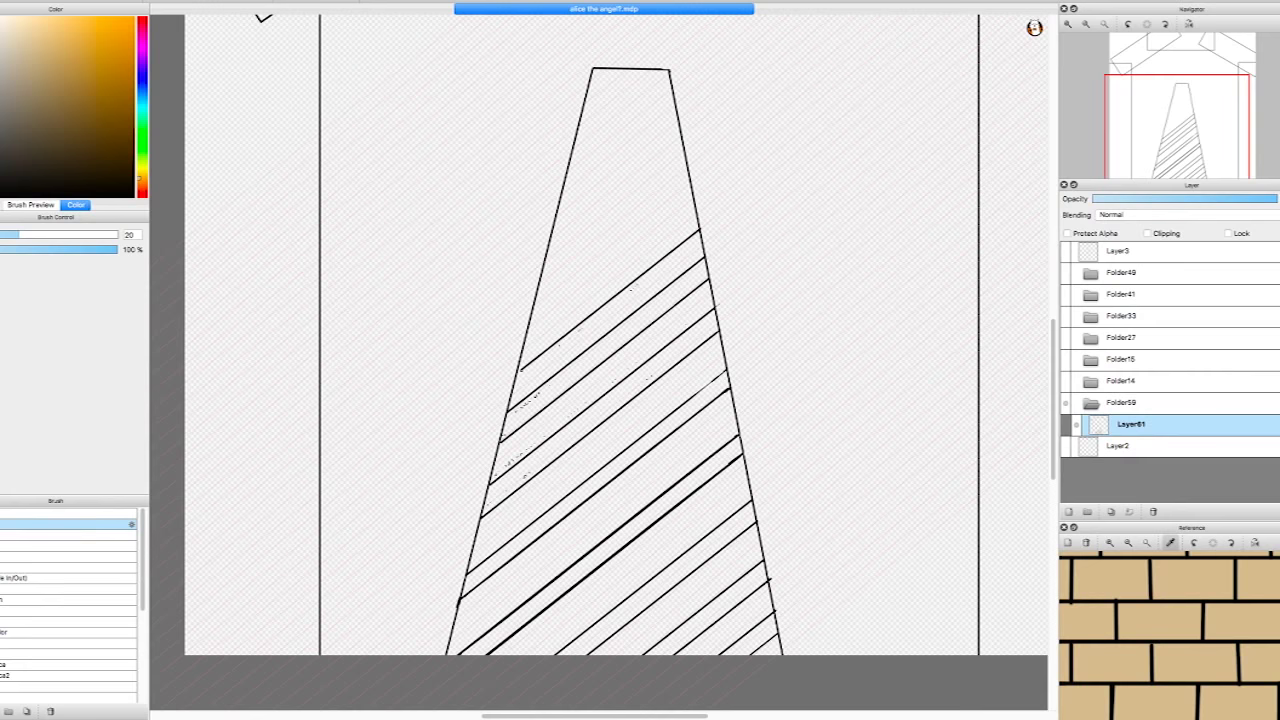
{"action": "left_click_drag", "start_coordinate": [522, 346], "coordinate": [696, 208]}
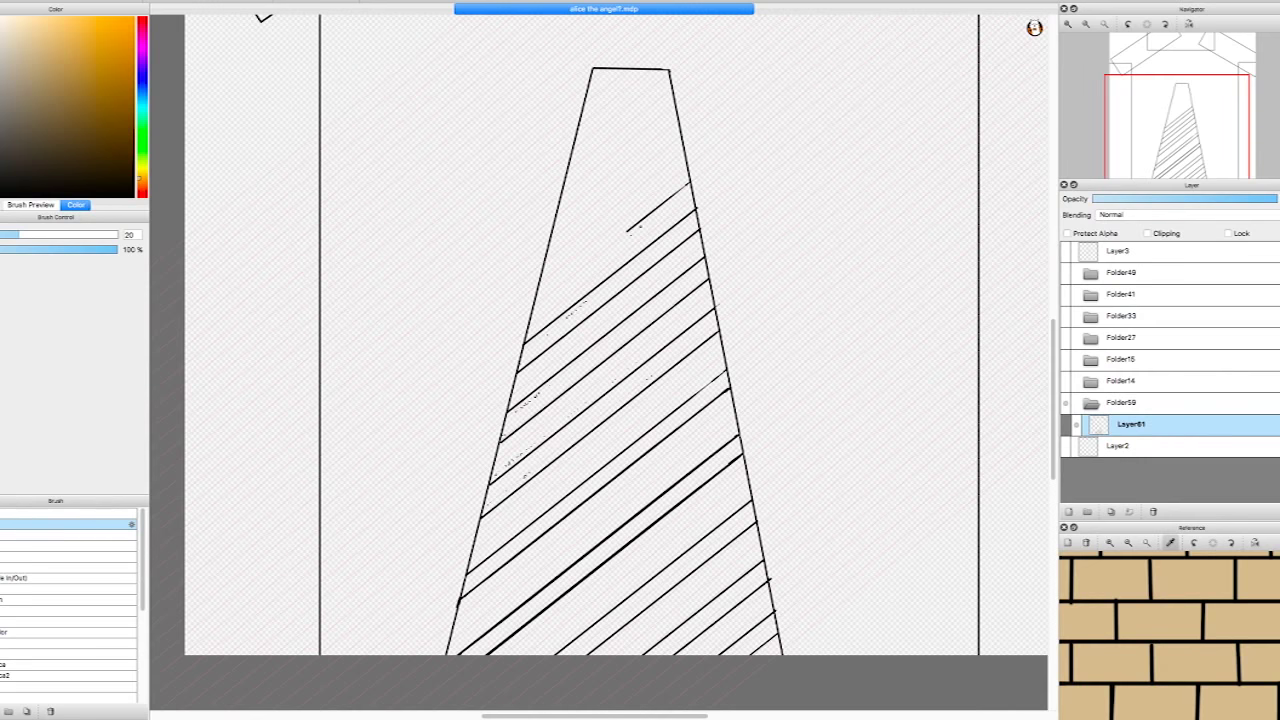
{"action": "left_click_drag", "start_coordinate": [532, 288], "coordinate": [694, 160]}
{"action": "left_click_drag", "start_coordinate": [554, 228], "coordinate": [688, 122]}
{"action": "left_click_drag", "start_coordinate": [558, 205], "coordinate": [679, 113]}
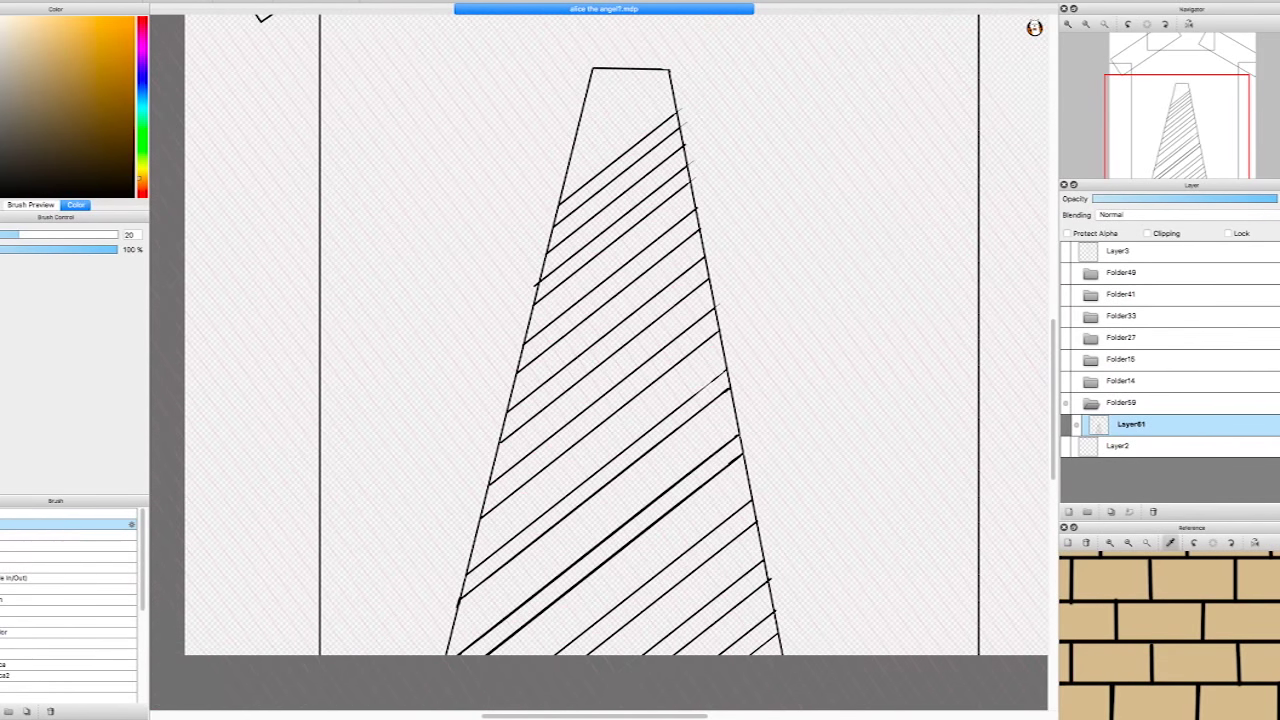
Cross the hatching in the lower part of the path with parallel diagonals descending to the right
{"action": "left_click_drag", "start_coordinate": [784, 656], "coordinate": [534, 298]}
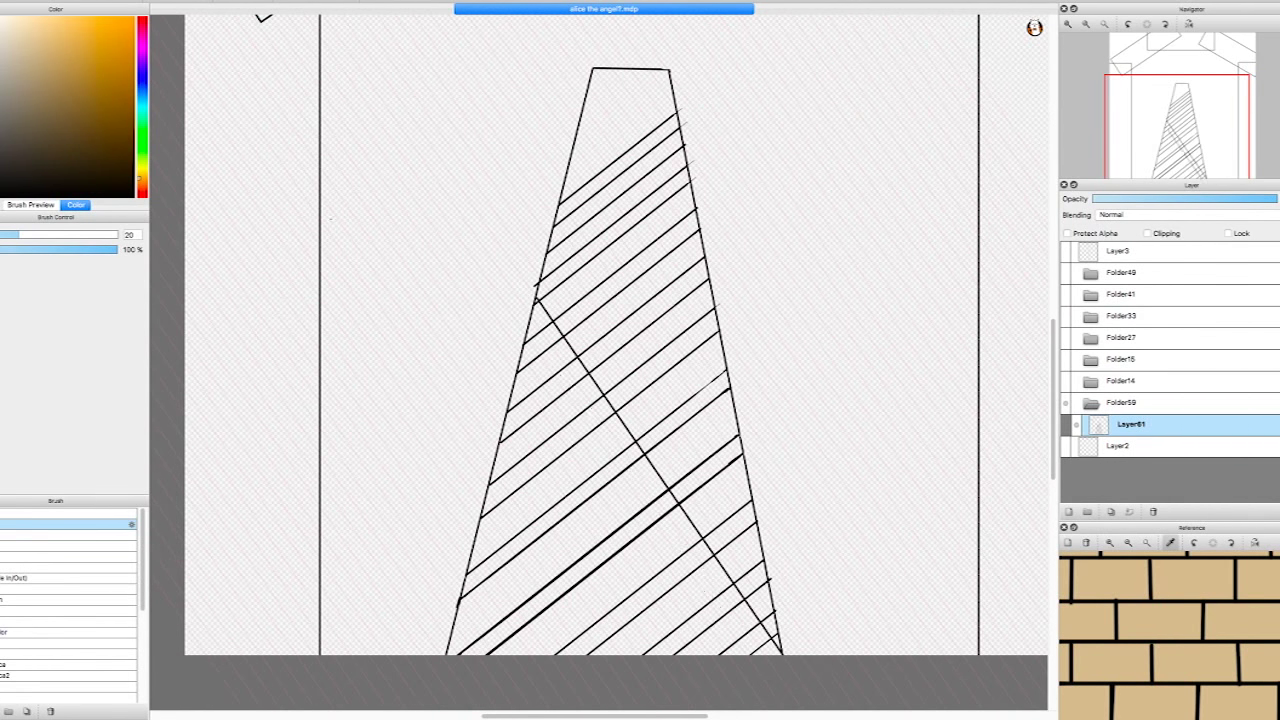
{"action": "mouse_move", "coordinate": [764, 656]}
{"action": "left_mouse_down"}
{"action": "mouse_move", "coordinate": [528, 314]}
{"action": "mouse_move", "coordinate": [520, 352]}
{"action": "left_mouse_up"}
{"action": "mouse_move", "coordinate": [548, 422]}
{"action": "left_mouse_down"}
{"action": "mouse_move", "coordinate": [514, 378]}
{"action": "mouse_move", "coordinate": [708, 656]}
{"action": "left_mouse_up"}
{"action": "left_click_drag", "start_coordinate": [504, 408], "coordinate": [680, 656]}
{"action": "left_click_drag", "start_coordinate": [498, 434], "coordinate": [652, 656]}
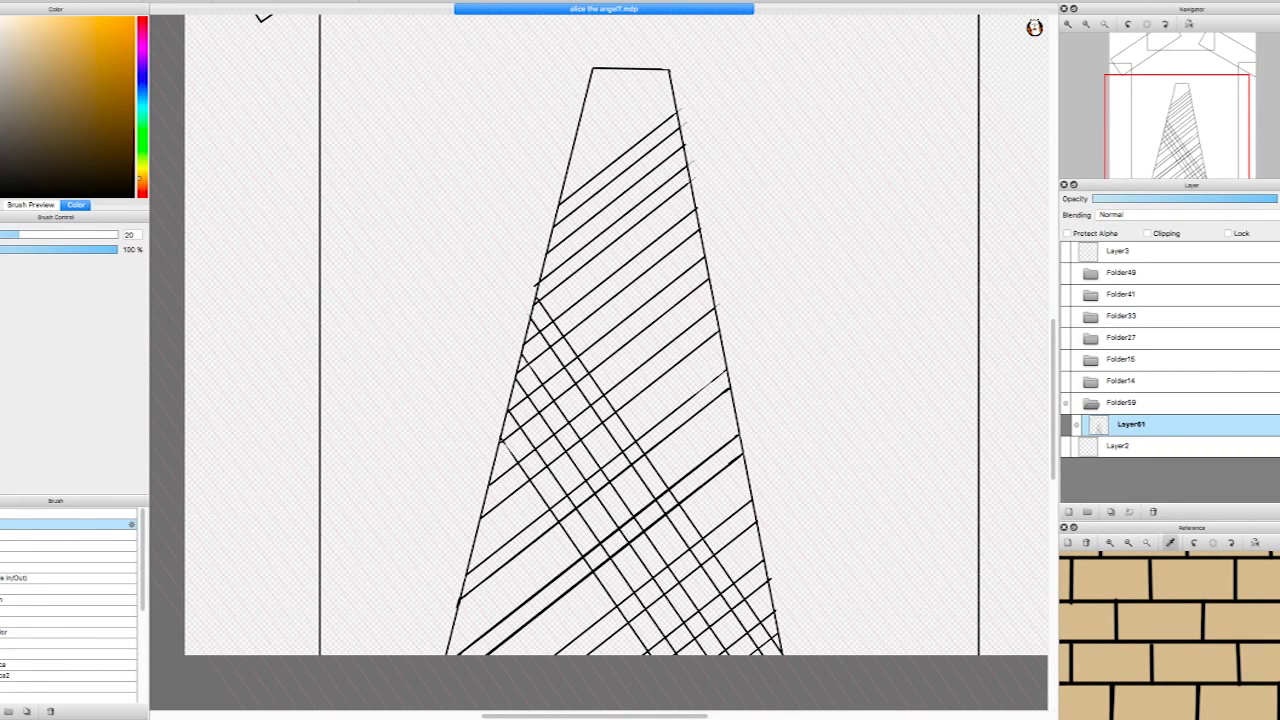
{"action": "left_click_drag", "start_coordinate": [512, 492], "coordinate": [626, 656]}
{"action": "left_click_drag", "start_coordinate": [488, 458], "coordinate": [606, 656]}
{"action": "left_click_drag", "start_coordinate": [478, 520], "coordinate": [576, 656]}
{"action": "left_click_drag", "start_coordinate": [474, 542], "coordinate": [554, 656]}
{"action": "left_click_drag", "start_coordinate": [466, 568], "coordinate": [528, 656]}
{"action": "mouse_move", "coordinate": [462, 592]}
{"action": "left_mouse_down"}
{"action": "mouse_move", "coordinate": [506, 656]}
{"action": "mouse_move", "coordinate": [488, 656]}
{"action": "left_mouse_up"}
{"action": "left_click_drag", "start_coordinate": [448, 620], "coordinate": [474, 656]}
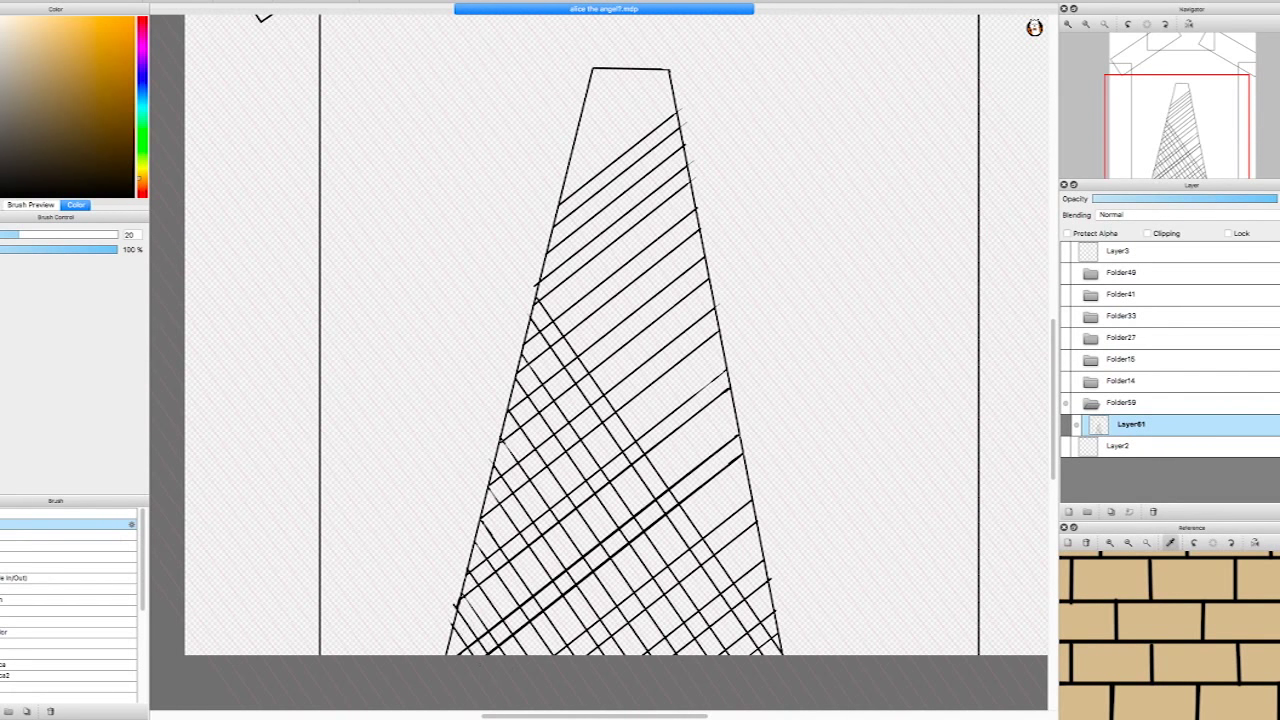
Continue the descending cross lines over the upper part of the path, up to its narrow far end
{"action": "mouse_move", "coordinate": [538, 270]}
{"action": "left_mouse_down"}
{"action": "mouse_move", "coordinate": [772, 604]}
{"action": "mouse_move", "coordinate": [766, 554]}
{"action": "left_mouse_up"}
{"action": "left_click_drag", "start_coordinate": [540, 228], "coordinate": [758, 508]}
{"action": "left_click_drag", "start_coordinate": [560, 190], "coordinate": [712, 400]}
{"action": "left_click_drag", "start_coordinate": [558, 152], "coordinate": [738, 408]}
{"action": "mouse_move", "coordinate": [574, 134]}
{"action": "left_mouse_down"}
{"action": "mouse_move", "coordinate": [724, 350]}
{"action": "mouse_move", "coordinate": [672, 246]}
{"action": "left_mouse_up"}
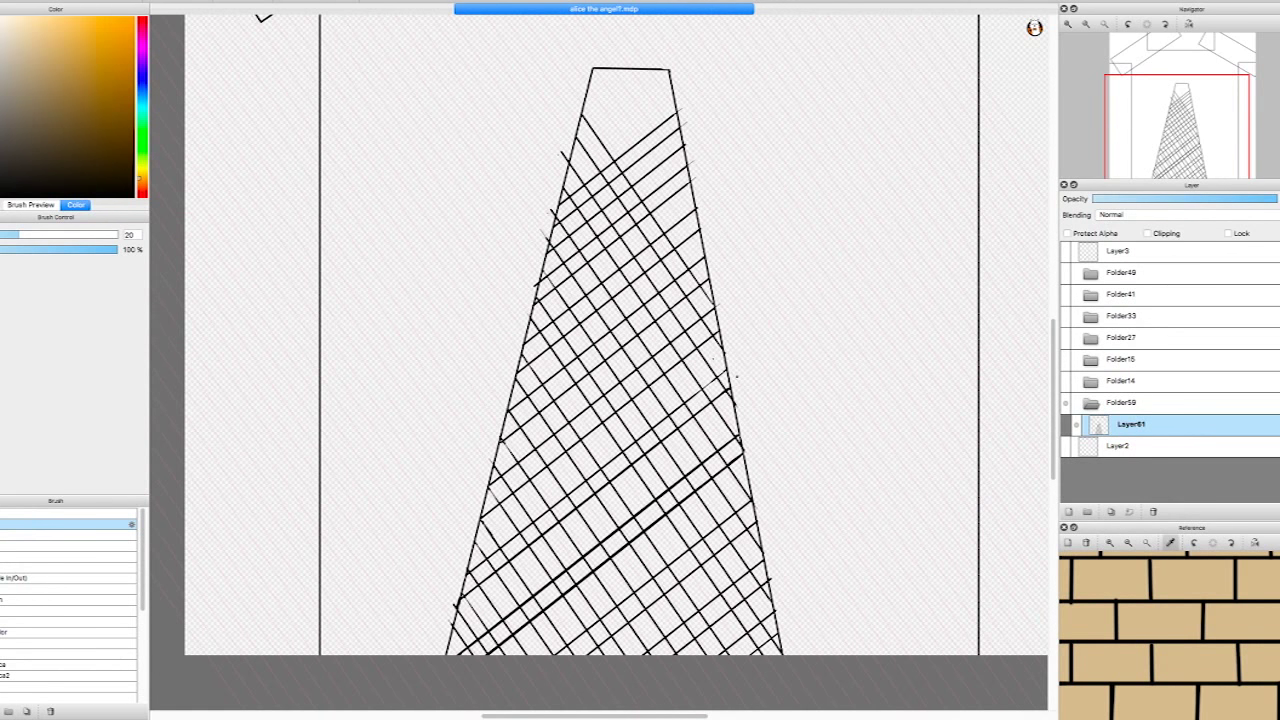
{"action": "left_click_drag", "start_coordinate": [588, 90], "coordinate": [706, 260]}
{"action": "left_click_drag", "start_coordinate": [586, 64], "coordinate": [698, 226]}
Draw the right wall's slanted base line from the upper beam down to the right post, mirroring the left one
{"action": "key", "text": "]"}
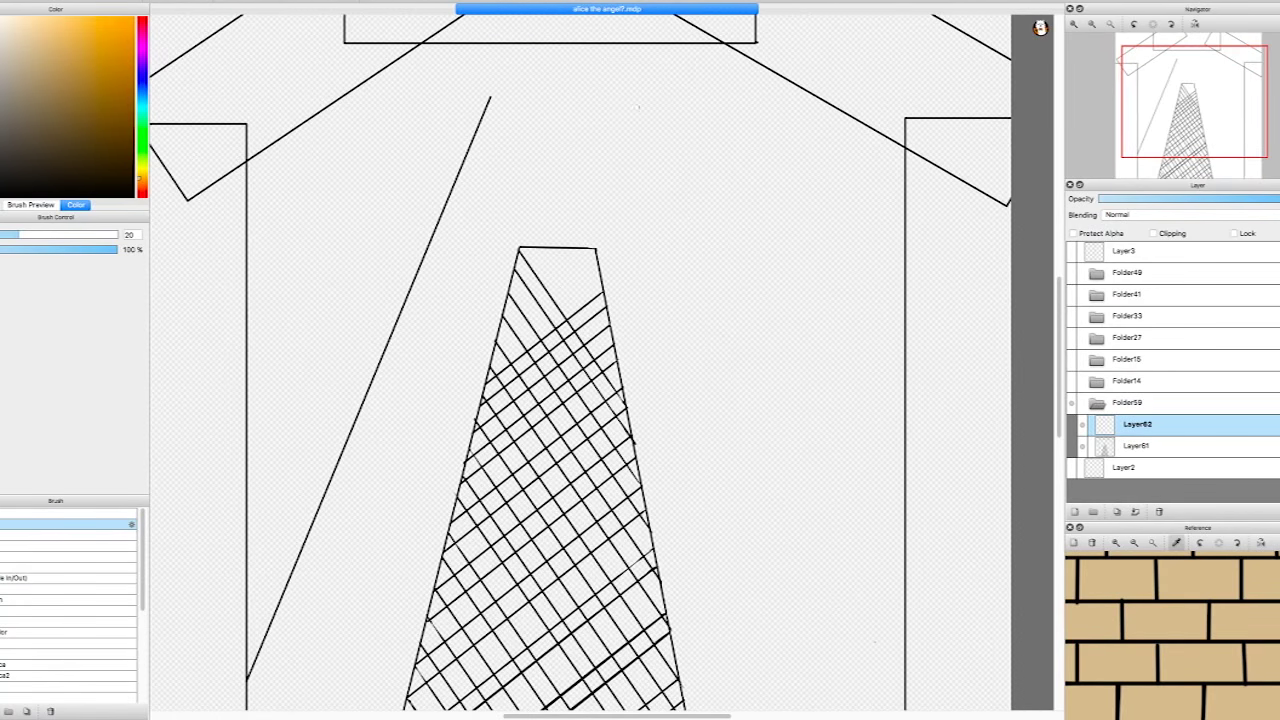
{"action": "left_click_drag", "start_coordinate": [653, 98], "coordinate": [905, 681]}
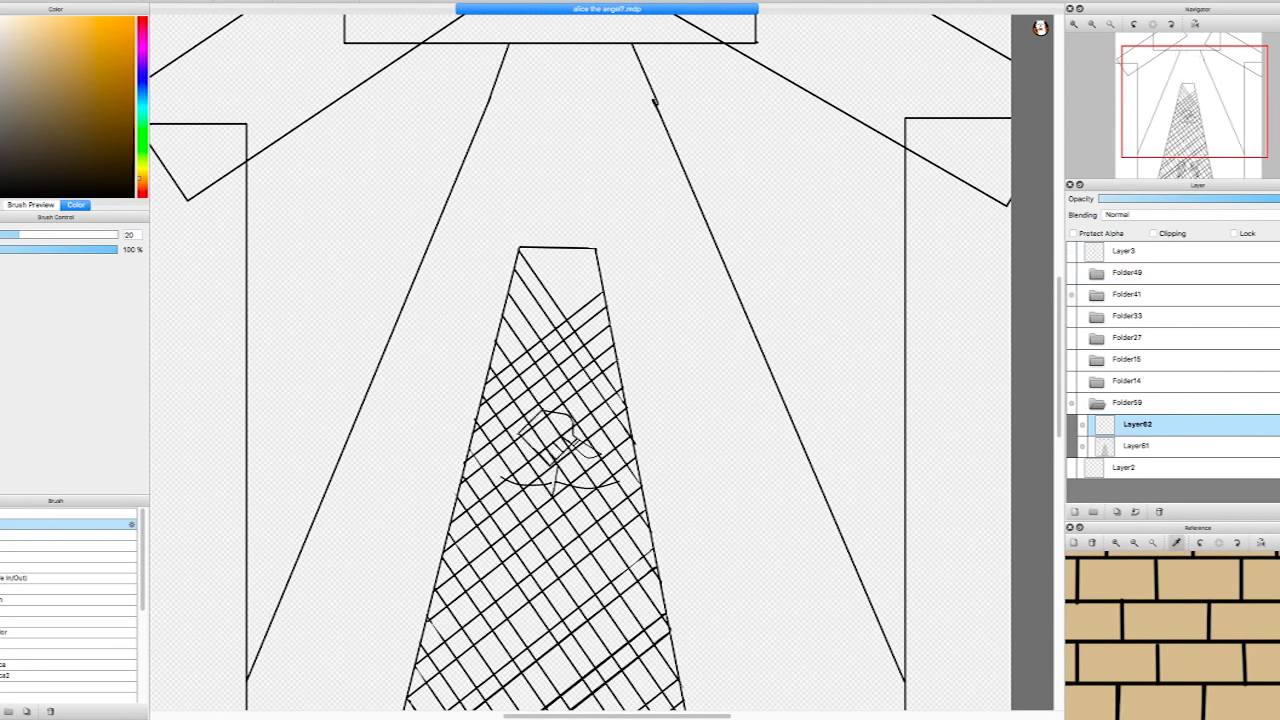
{"action": "left_click_drag", "start_coordinate": [628, 35], "coordinate": [904, 682]}
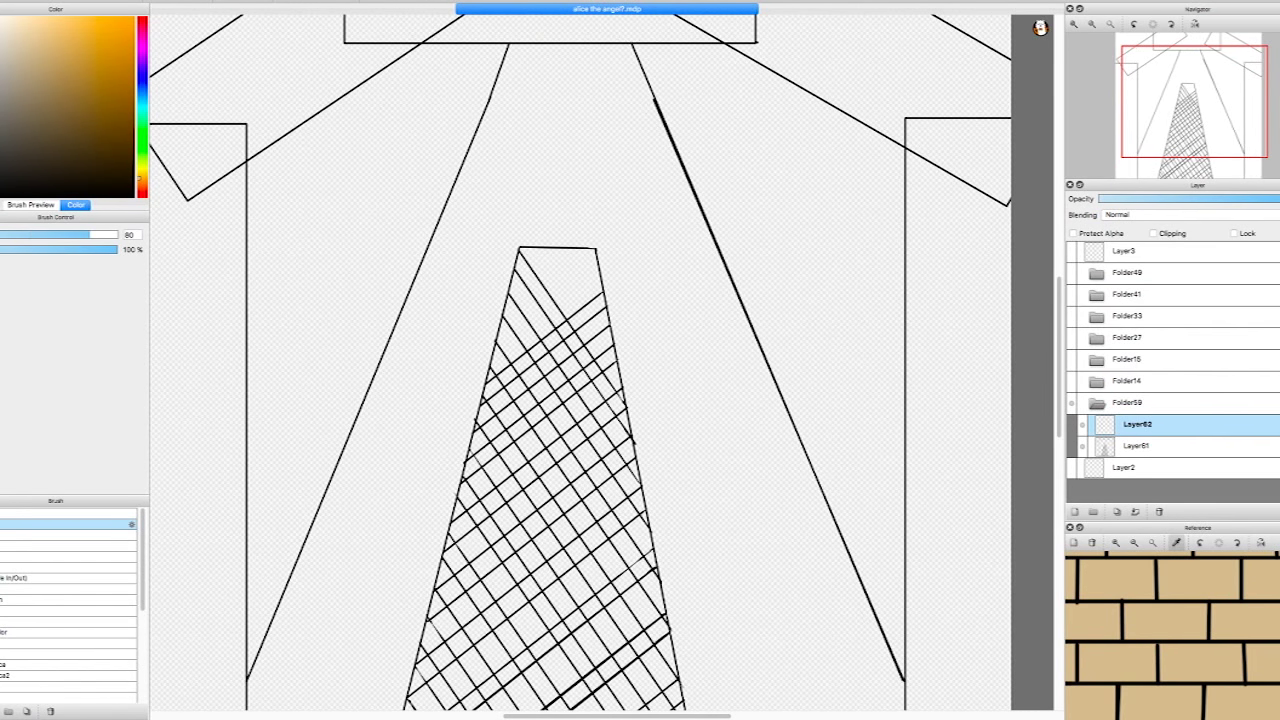
Erase the overlapping beam and post lines on Layer61, then return to Layer62 with a brush width of 20
{"action": "left_click", "coordinate": [1137, 445]}
{"action": "scroll", "coordinate": [600, 360], "scroll_direction": "up", "scroll_amount": 5}
{"action": "scroll", "coordinate": [600, 360], "scroll_direction": "down", "scroll_amount": 4}
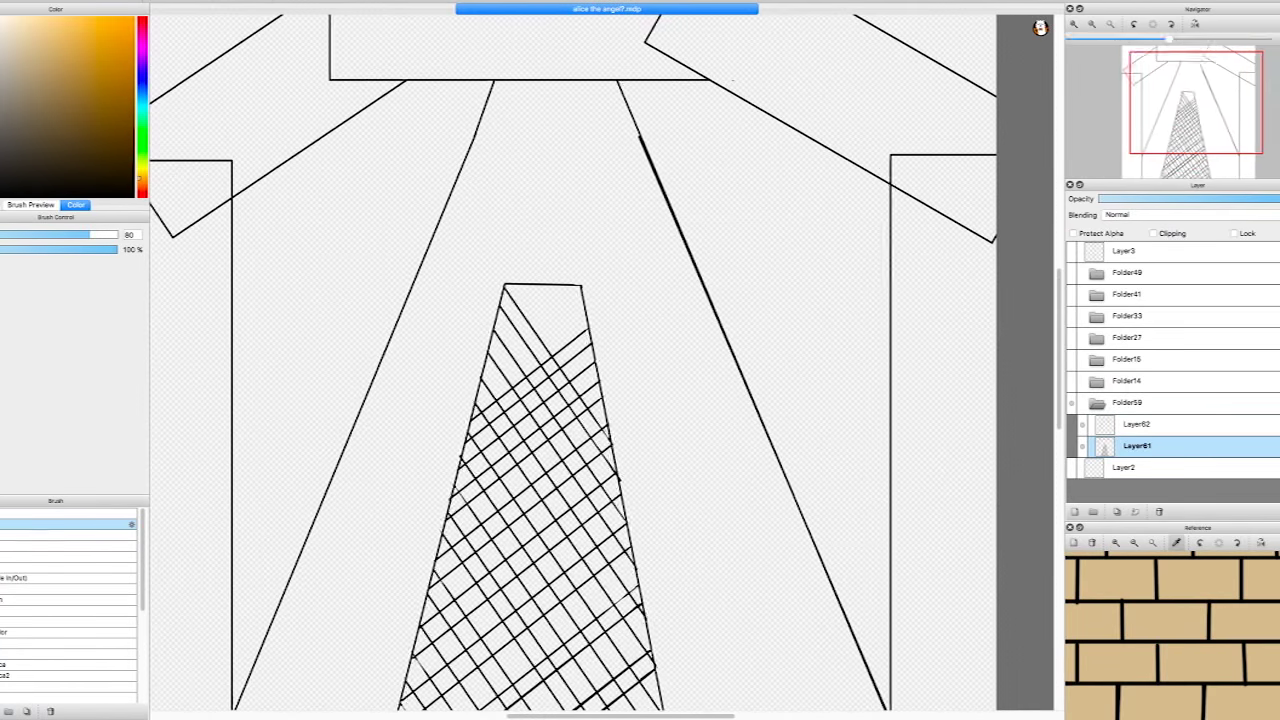
{"action": "scroll", "coordinate": [600, 360], "scroll_direction": "down", "scroll_amount": 2}
{"action": "scroll", "coordinate": [600, 360], "scroll_direction": "up", "scroll_amount": 3}
{"action": "left_click", "coordinate": [1137, 424]}
{"action": "left_click", "coordinate": [23, 234]}
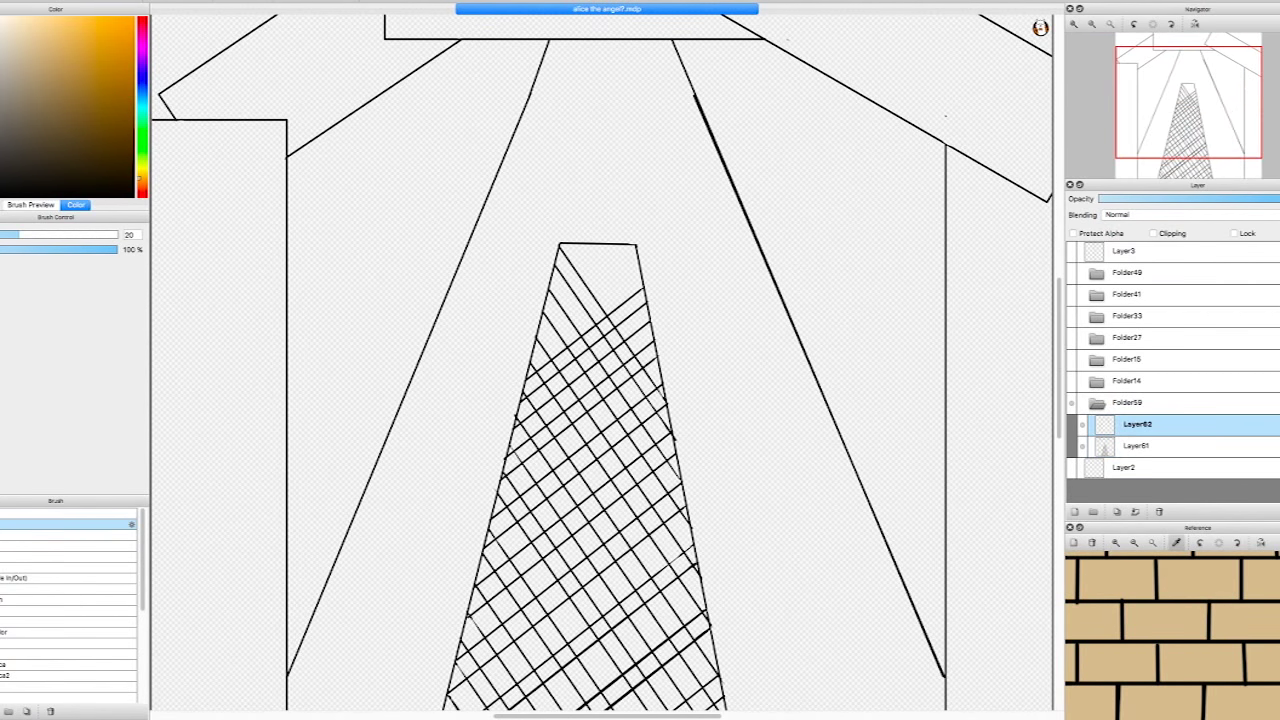
Add a new layer in the background folder and fill both side walls with brown
{"action": "key", "text": "ctrl+shift+n"}
{"action": "scroll", "coordinate": [600, 360], "scroll_direction": "down", "scroll_amount": 3}
{"action": "scroll", "coordinate": [600, 360], "scroll_direction": "down", "scroll_amount": 2}
{"action": "scroll", "coordinate": [600, 360], "scroll_direction": "up", "scroll_amount": 2}
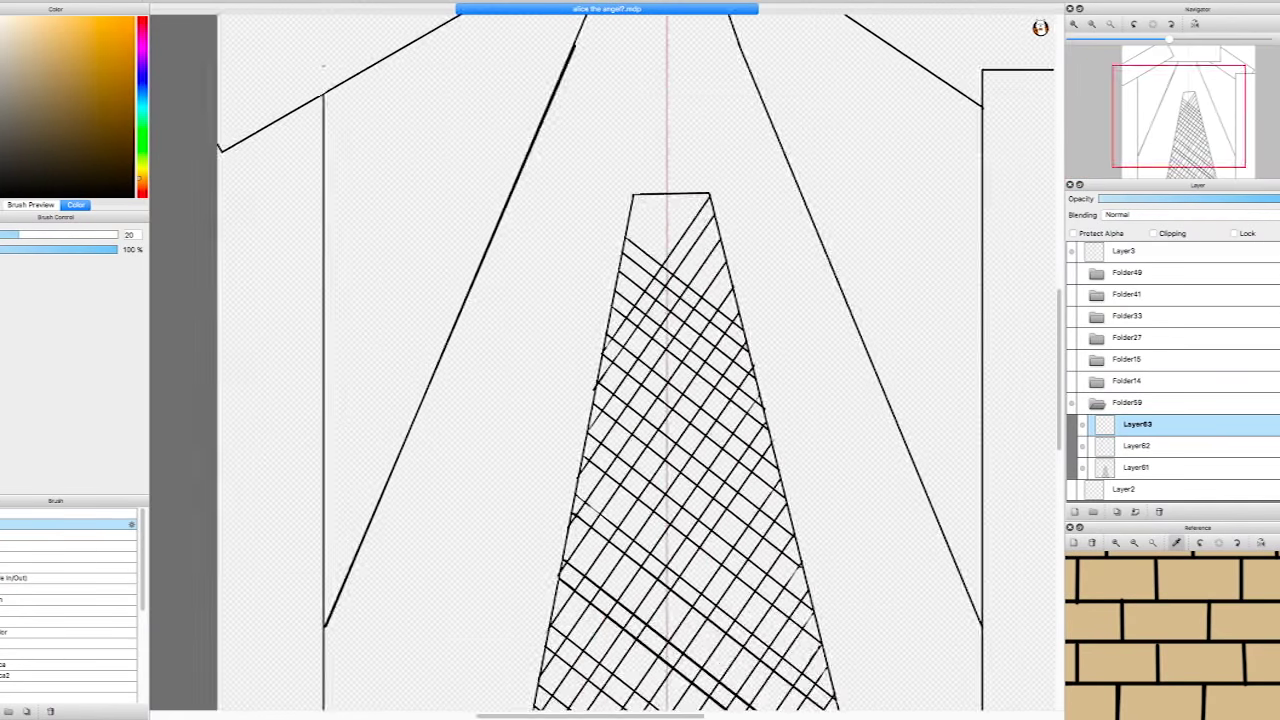
{"action": "scroll", "coordinate": [600, 360], "scroll_direction": "up", "scroll_amount": 2}
{"action": "left_click", "coordinate": [330, 400]}
{"action": "left_click", "coordinate": [830, 350]}
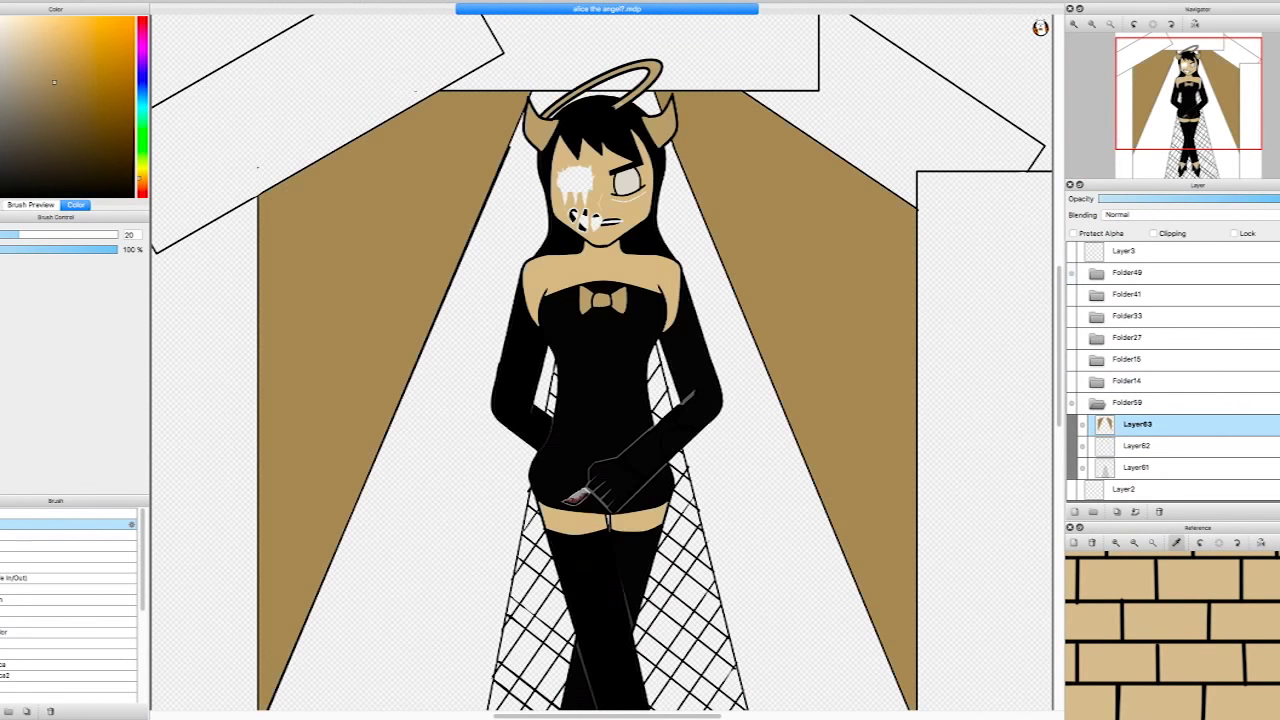
Colour the floor dark brown and the cross-hatched path pale yellow with soft edges
{"action": "left_click", "coordinate": [600, 200]}
{"action": "left_click", "coordinate": [54, 40]}
{"action": "left_click", "coordinate": [595, 320]}
{"action": "left_click_drag", "start_coordinate": [600, 320], "coordinate": [630, 365]}
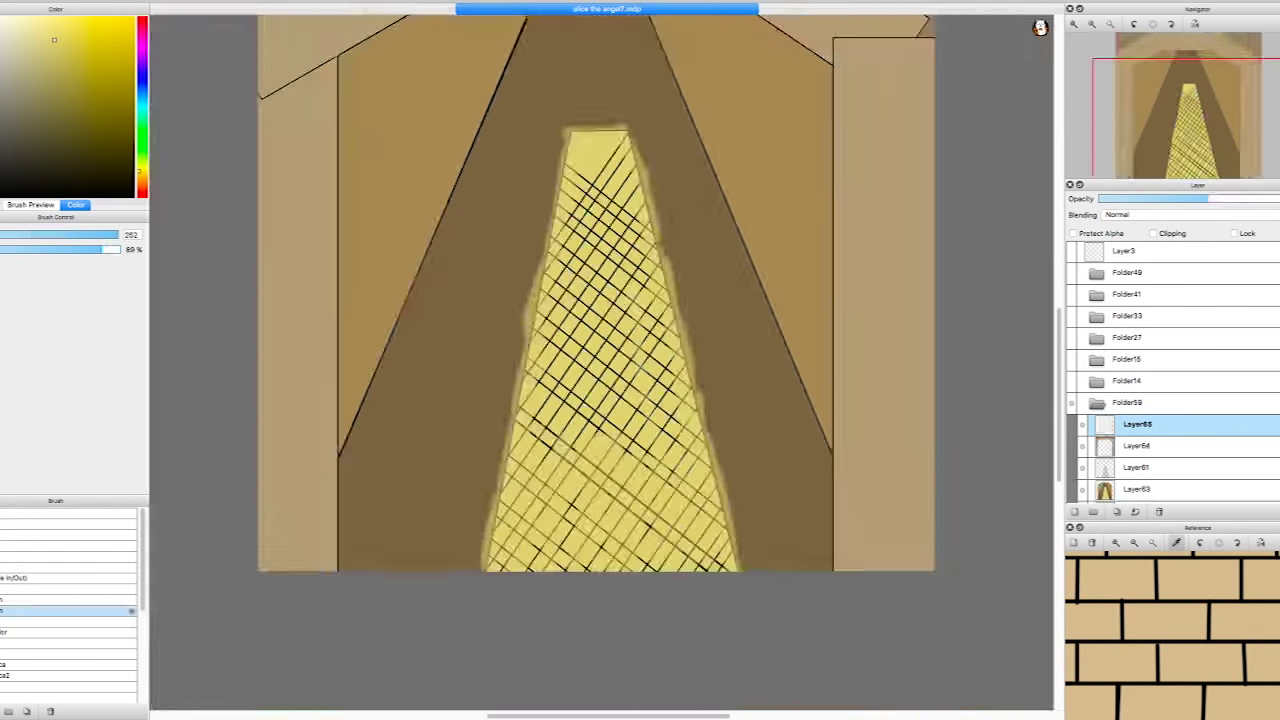
{"action": "mouse_move", "coordinate": [590, 410]}
{"action": "left_mouse_down"}
{"action": "mouse_move", "coordinate": [610, 190]}
{"action": "mouse_move", "coordinate": [630, 483]}
{"action": "mouse_move", "coordinate": [554, 635]}
{"action": "left_mouse_up"}
Paint translucent dark brown shading over the outer upper corners of the beams and the edge of the right post
{"action": "mouse_move", "coordinate": [260, 60]}
{"action": "left_mouse_down"}
{"action": "mouse_move", "coordinate": [200, 120]}
{"action": "mouse_move", "coordinate": [173, 191]}
{"action": "left_mouse_up"}
{"action": "mouse_move", "coordinate": [700, 55]}
{"action": "left_mouse_down"}
{"action": "mouse_move", "coordinate": [830, 115]}
{"action": "mouse_move", "coordinate": [855, 90]}
{"action": "left_mouse_up"}
{"action": "mouse_move", "coordinate": [900, 205]}
{"action": "left_mouse_down"}
{"action": "mouse_move", "coordinate": [900, 290]}
{"action": "mouse_move", "coordinate": [1012, 279]}
{"action": "mouse_move", "coordinate": [899, 345]}
{"action": "left_mouse_up"}
{"action": "left_click_drag", "start_coordinate": [420, 105], "coordinate": [660, 106]}
{"action": "left_click_drag", "start_coordinate": [264, 105], "coordinate": [180, 145]}
{"action": "mouse_move", "coordinate": [735, 92]}
{"action": "left_mouse_down"}
{"action": "mouse_move", "coordinate": [858, 172]}
{"action": "mouse_move", "coordinate": [858, 150]}
{"action": "left_mouse_up"}
{"action": "left_click_drag", "start_coordinate": [600, 450], "coordinate": [666, 379]}
{"action": "left_click", "coordinate": [666, 379], "text": "alt"}
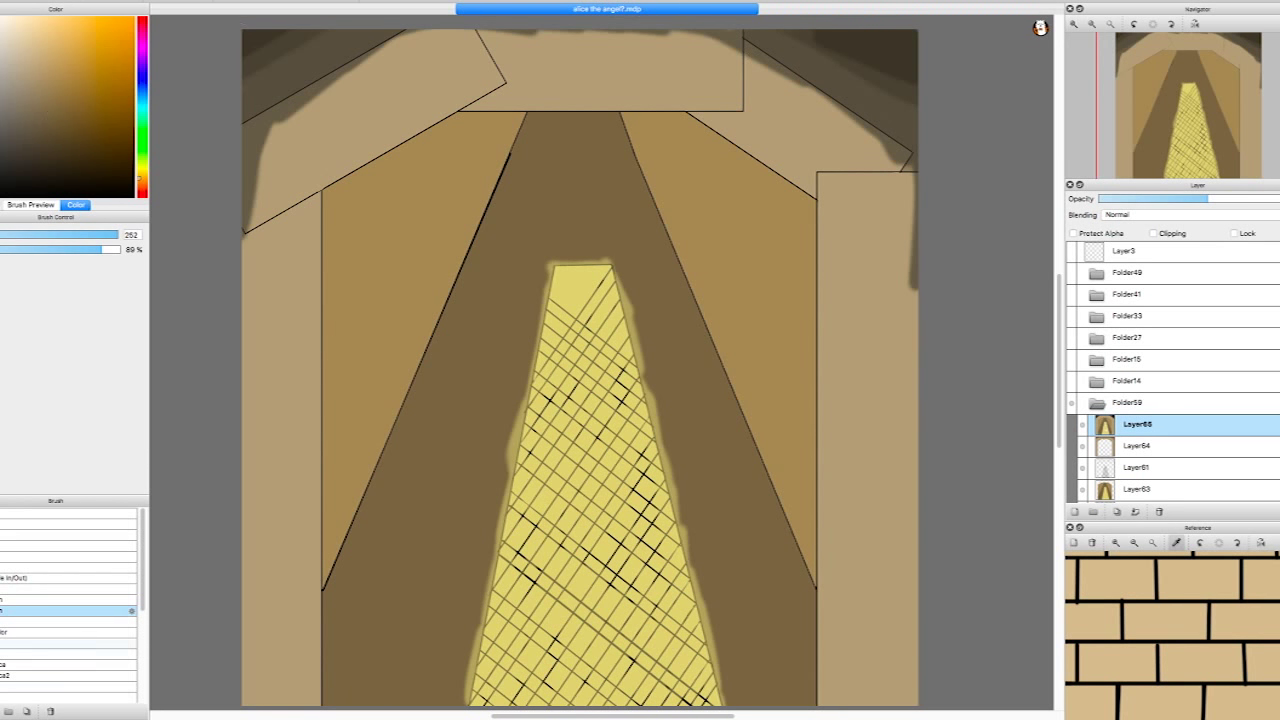
Choose a different brush with a width of 50 and stroke it across the left brown wall
{"action": "scroll", "coordinate": [70, 600], "scroll_direction": "down", "scroll_amount": 3}
{"action": "left_click", "coordinate": [70, 687]}
{"action": "left_click_drag", "start_coordinate": [440, 216], "coordinate": [371, 297]}
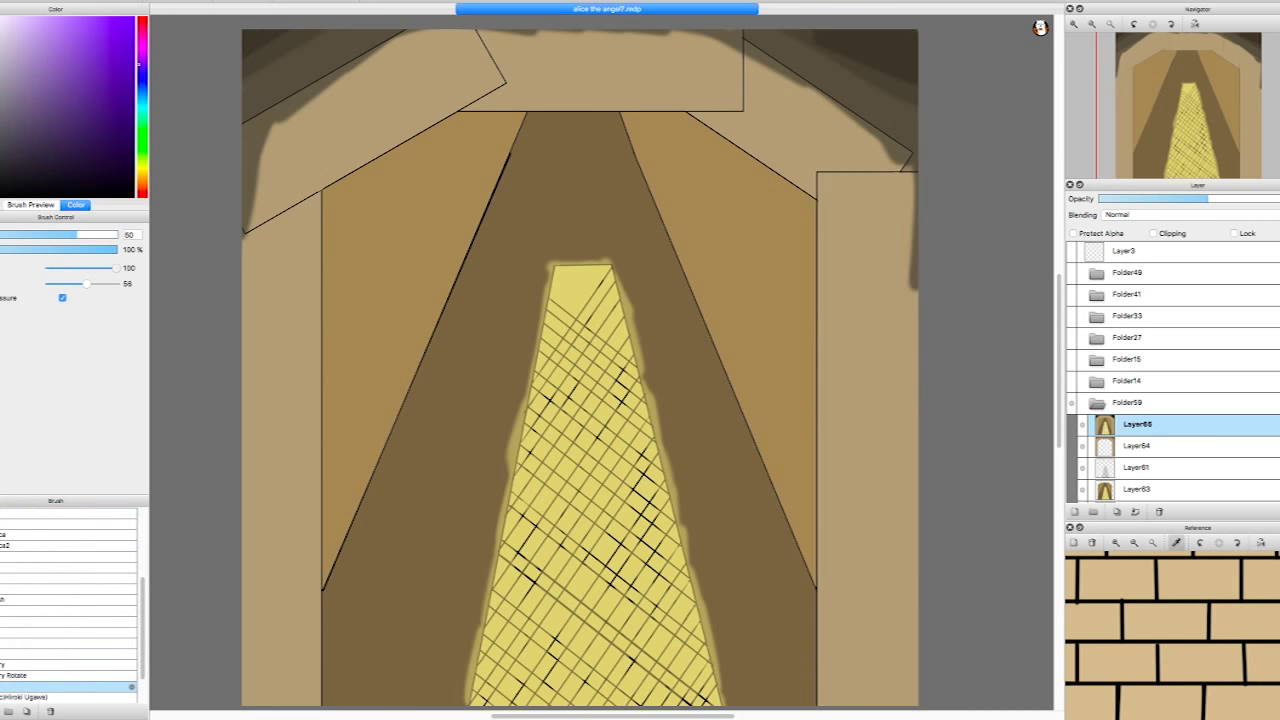